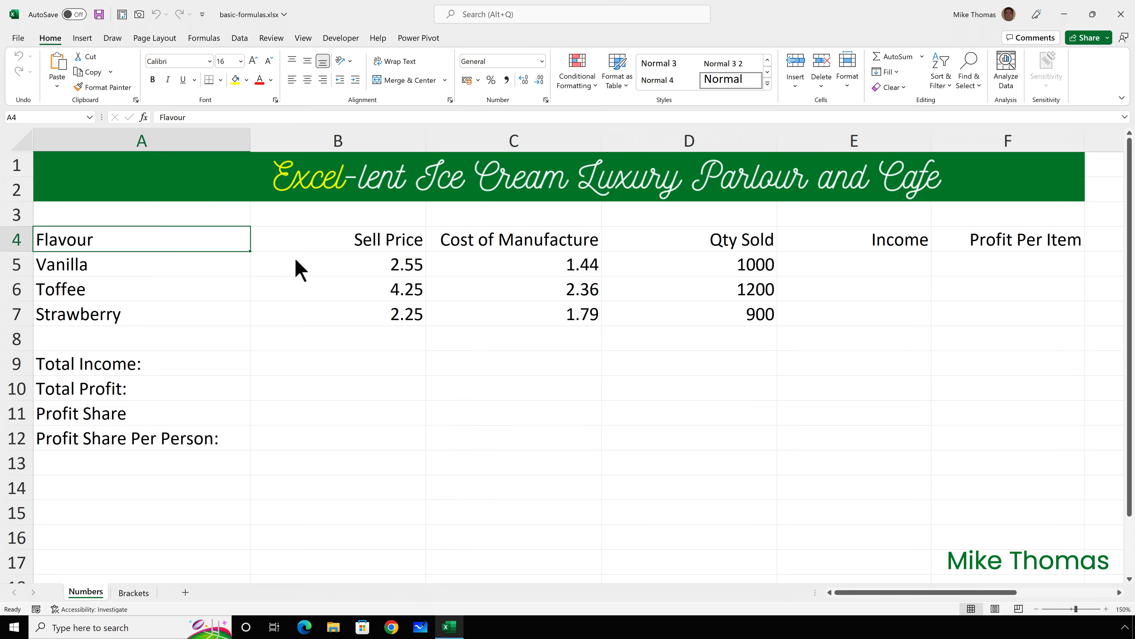
# Calculate Vanilla's income in cell E5 by multiplying sell price by quantity sold with the formula =B5*D5.
pyautogui.click(887, 268)
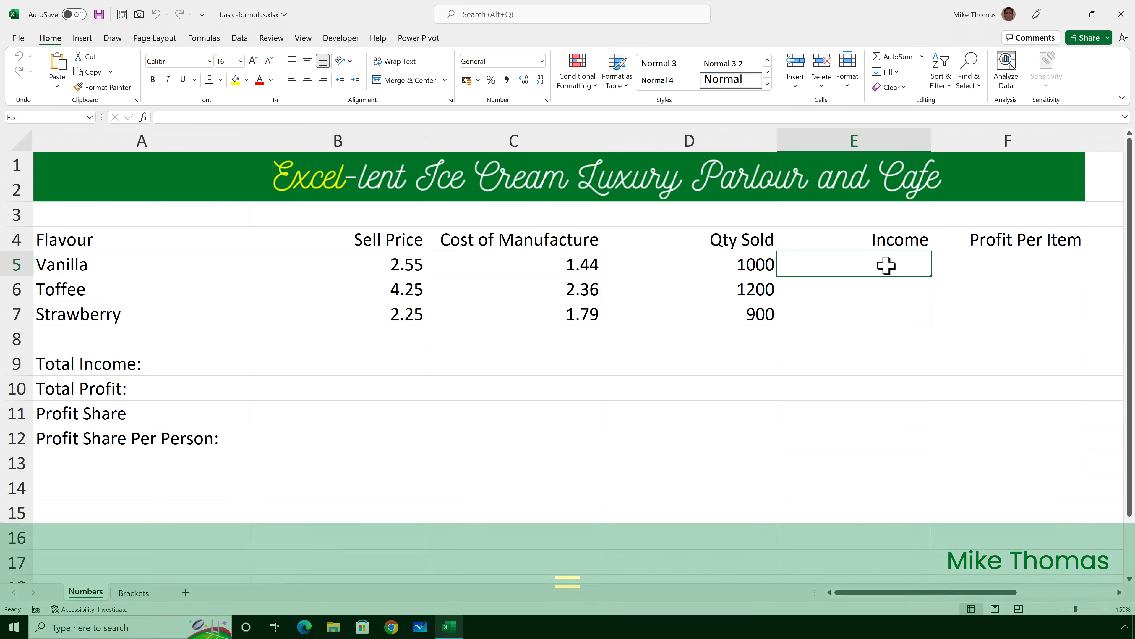
pyautogui.write('=')
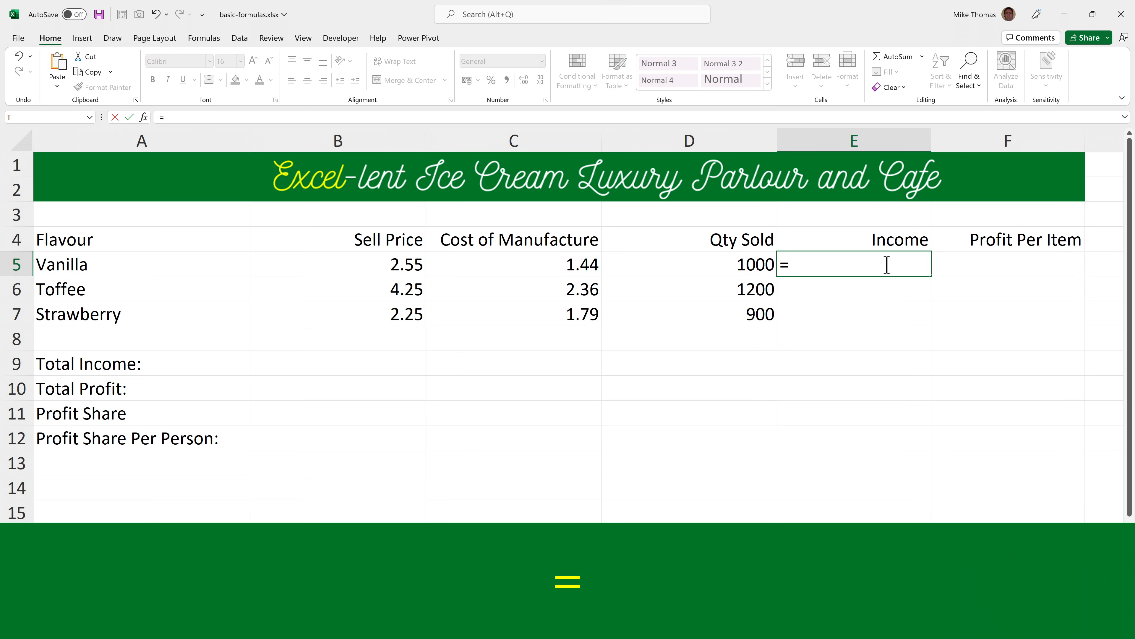
pyautogui.write('B5')
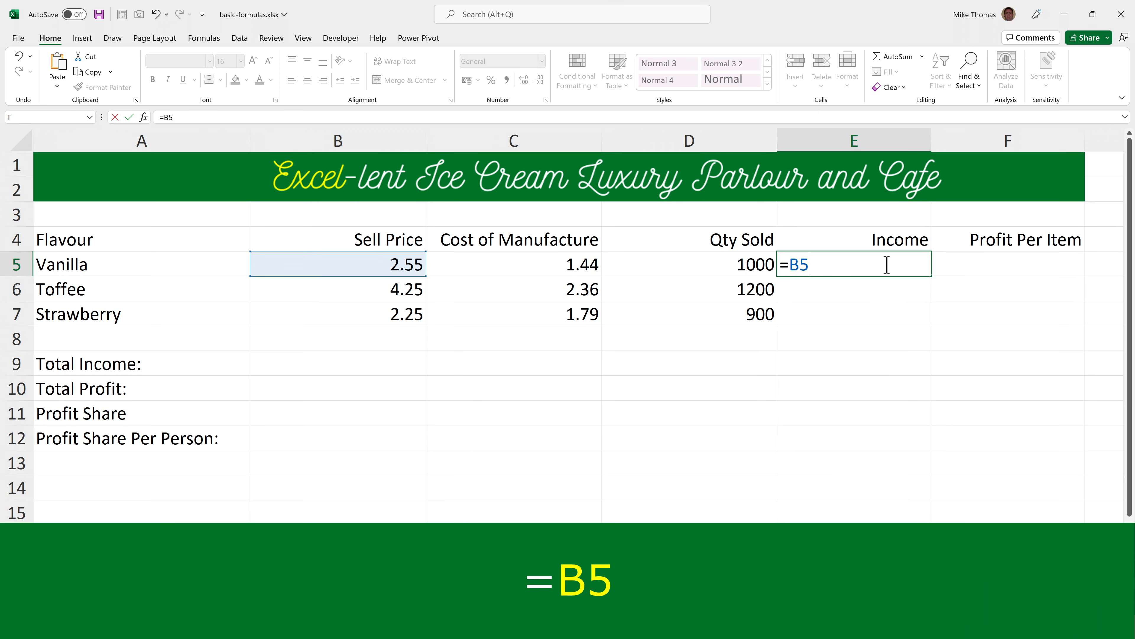
pyautogui.press('BackSpace')
pyautogui.press('BackSpace')
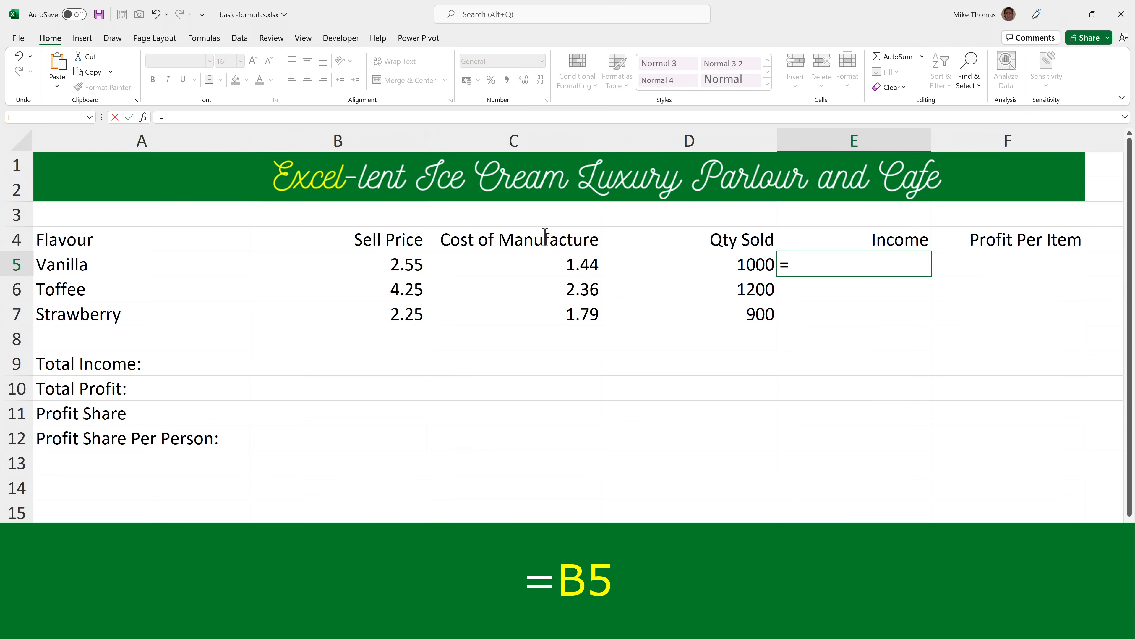
pyautogui.click(405, 260)
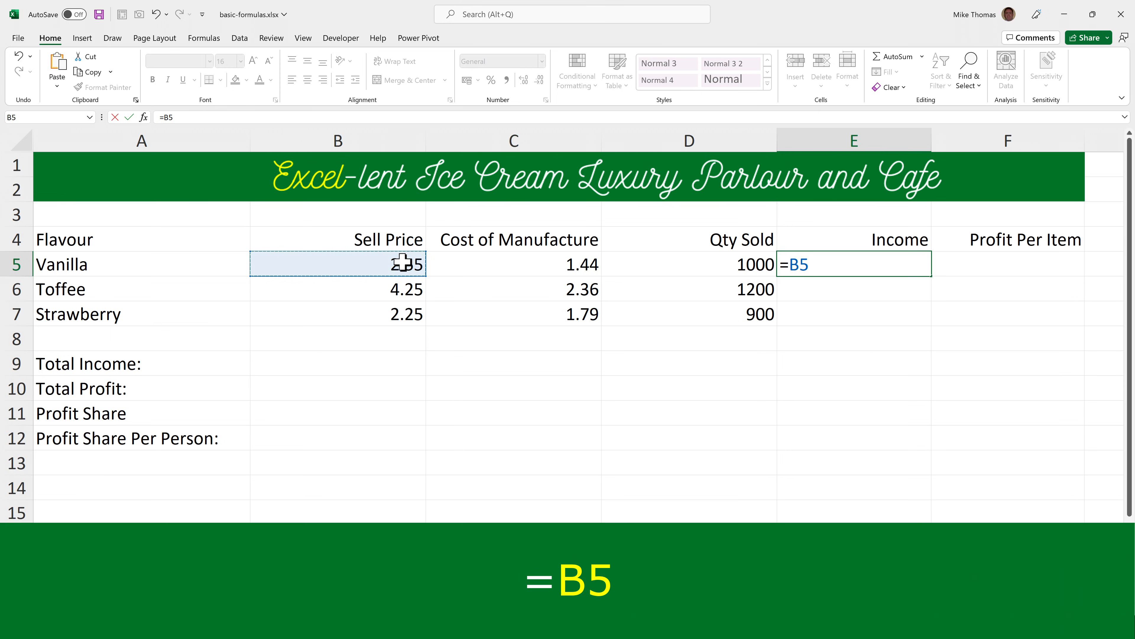
pyautogui.write('*')
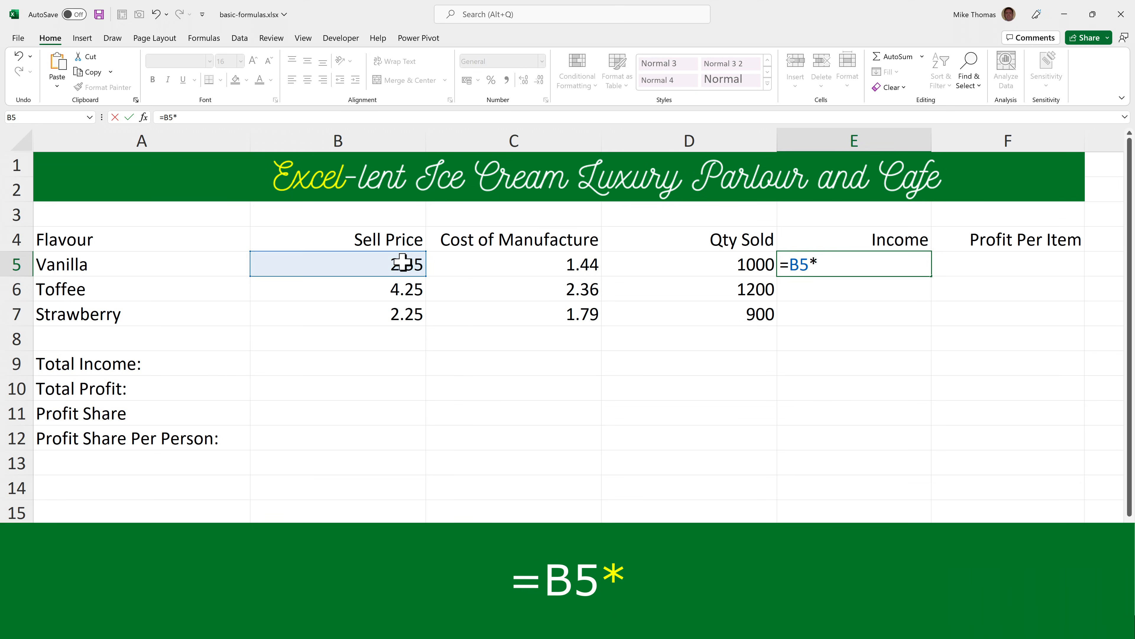
pyautogui.write('D')
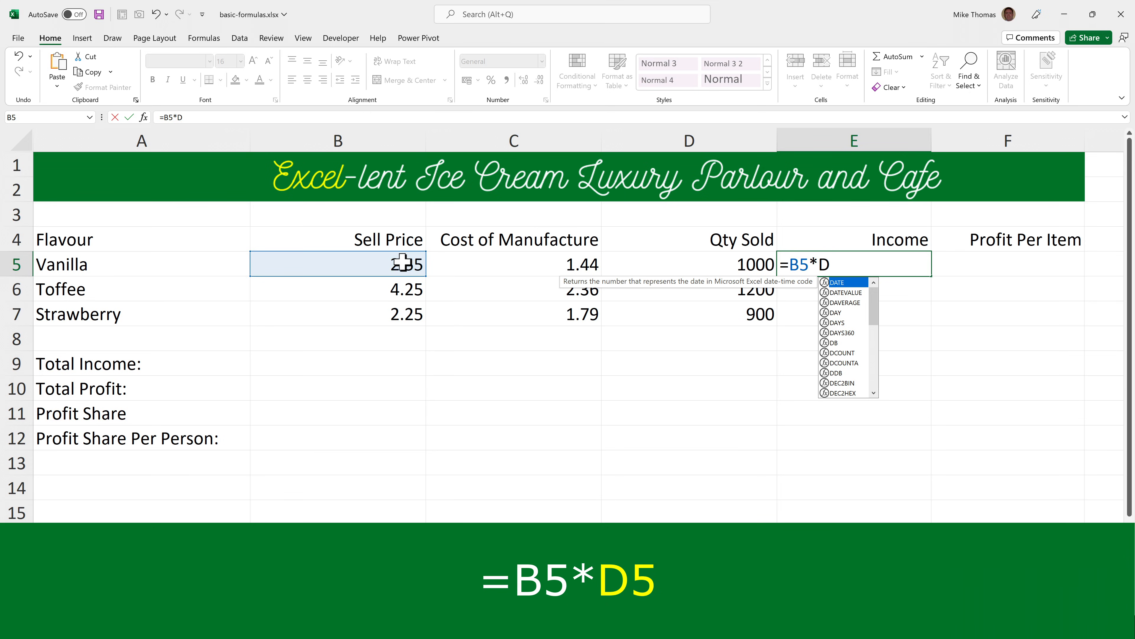
pyautogui.write('5')
pyautogui.press('BackSpace')
pyautogui.press('BackSpace')
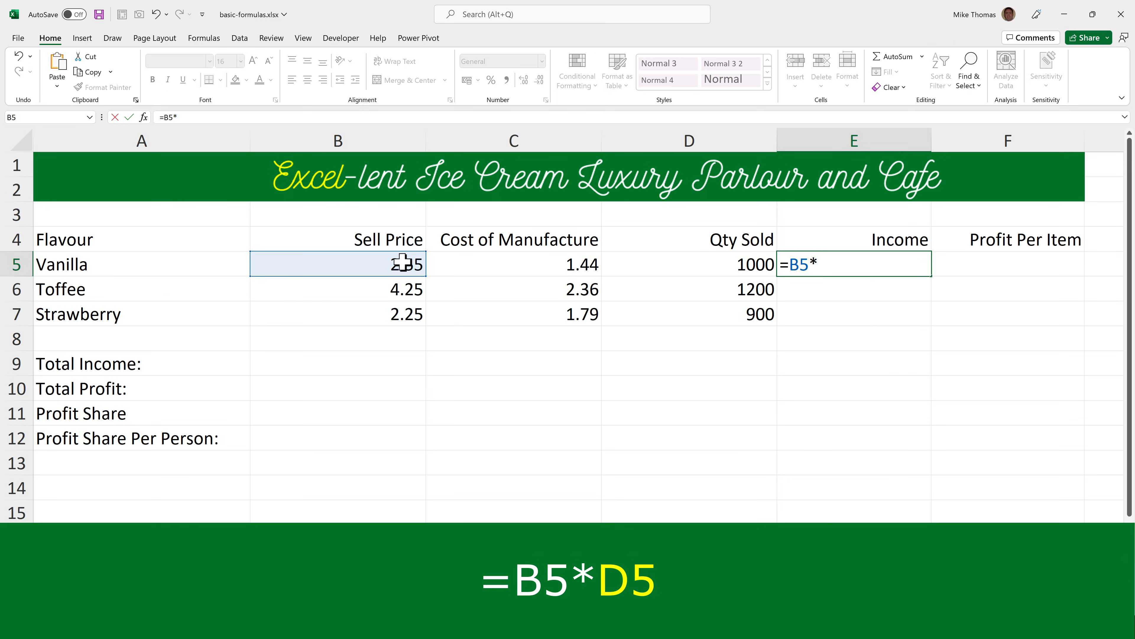
pyautogui.click(715, 263)
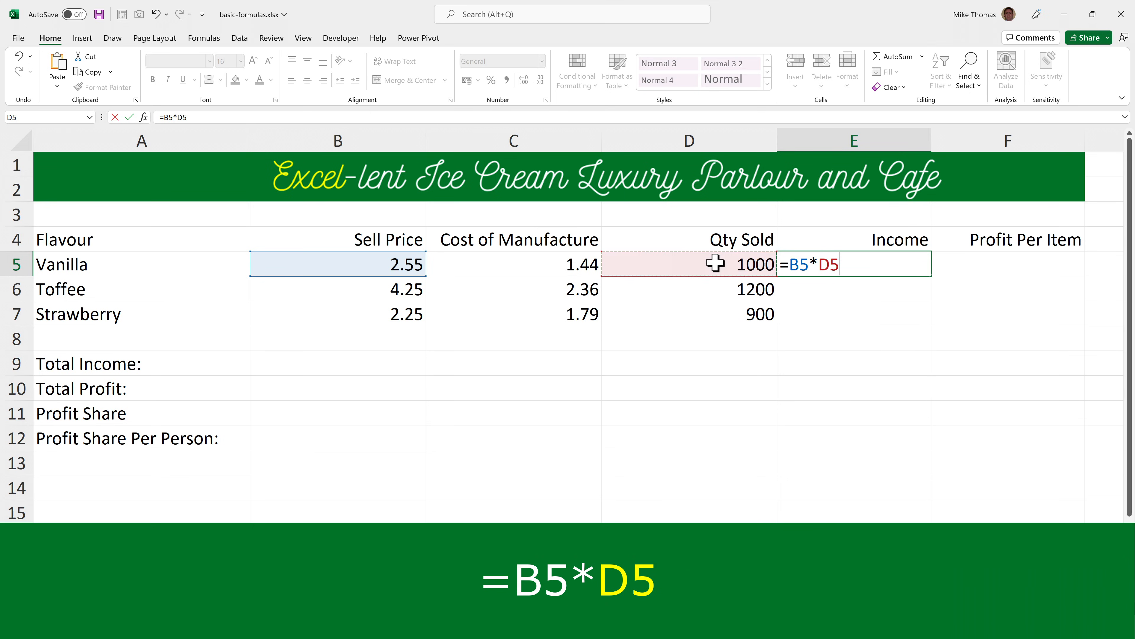
pyautogui.hotkey('ctrl', 'Return')
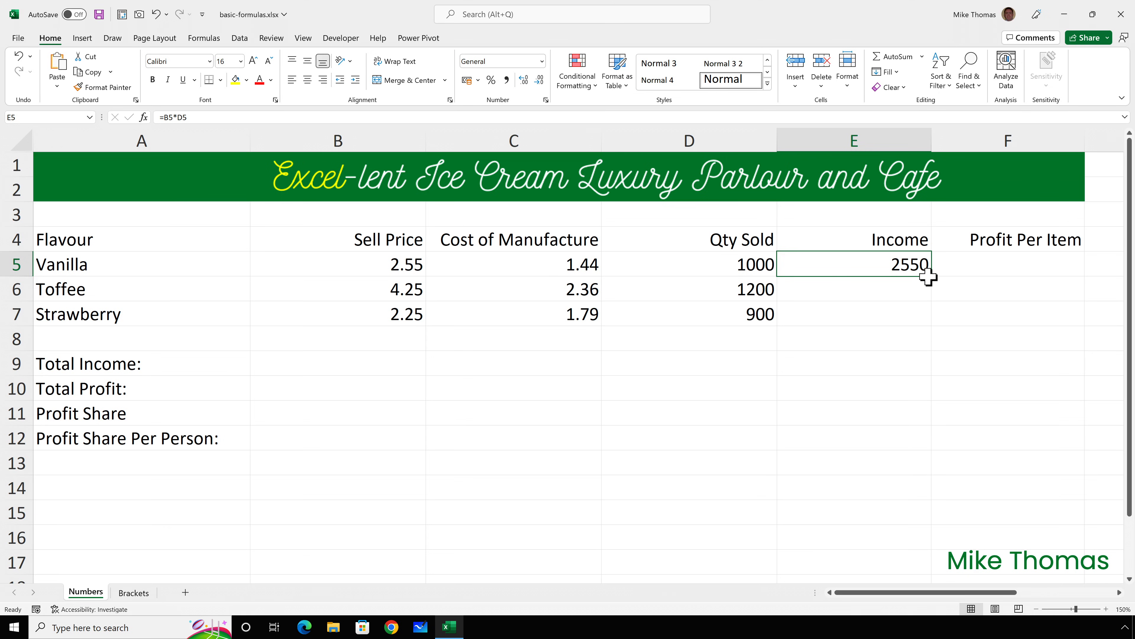
# Copy the Income formula from E5 down to E7 and check the formula in each row.
pyautogui.moveTo(931, 277); pyautogui.dragTo(930, 316)
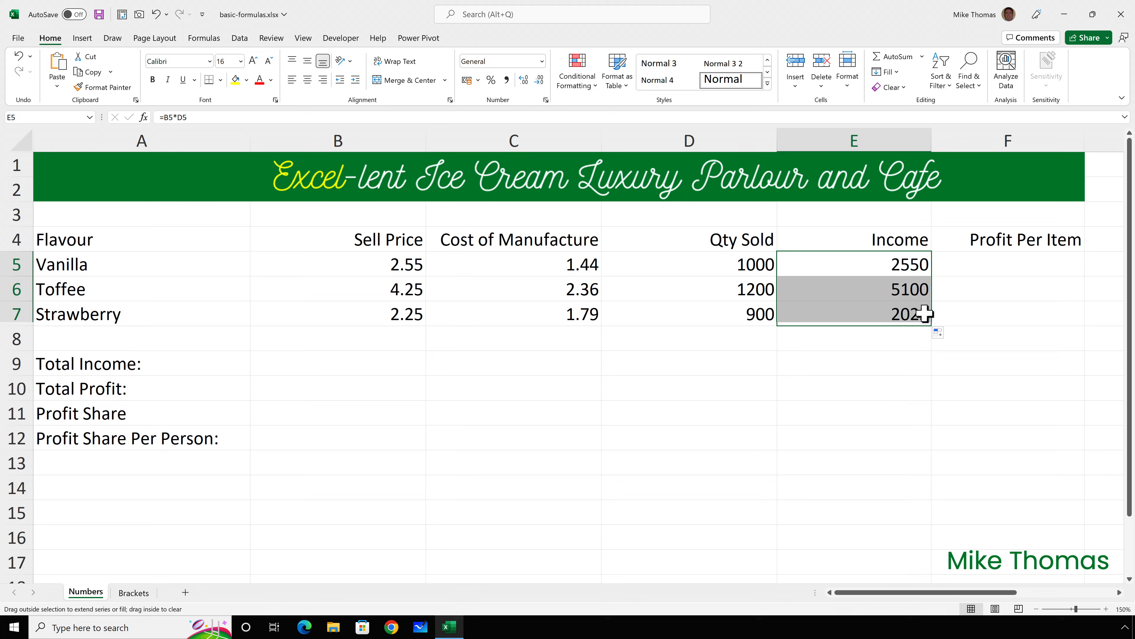
pyautogui.click(898, 265)
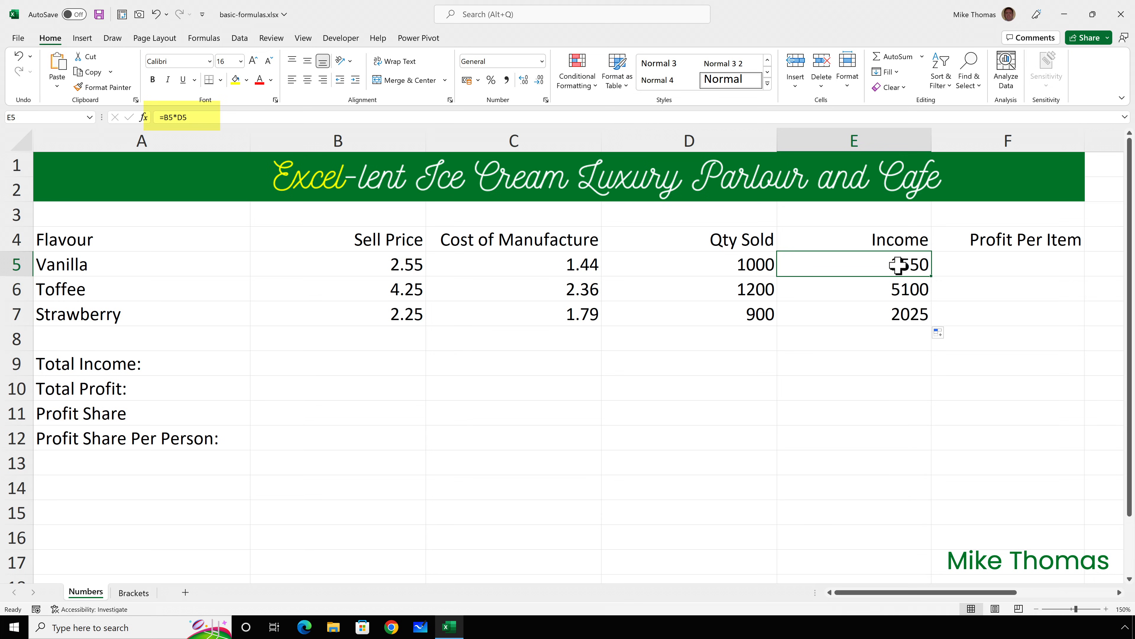
pyautogui.press('Down')
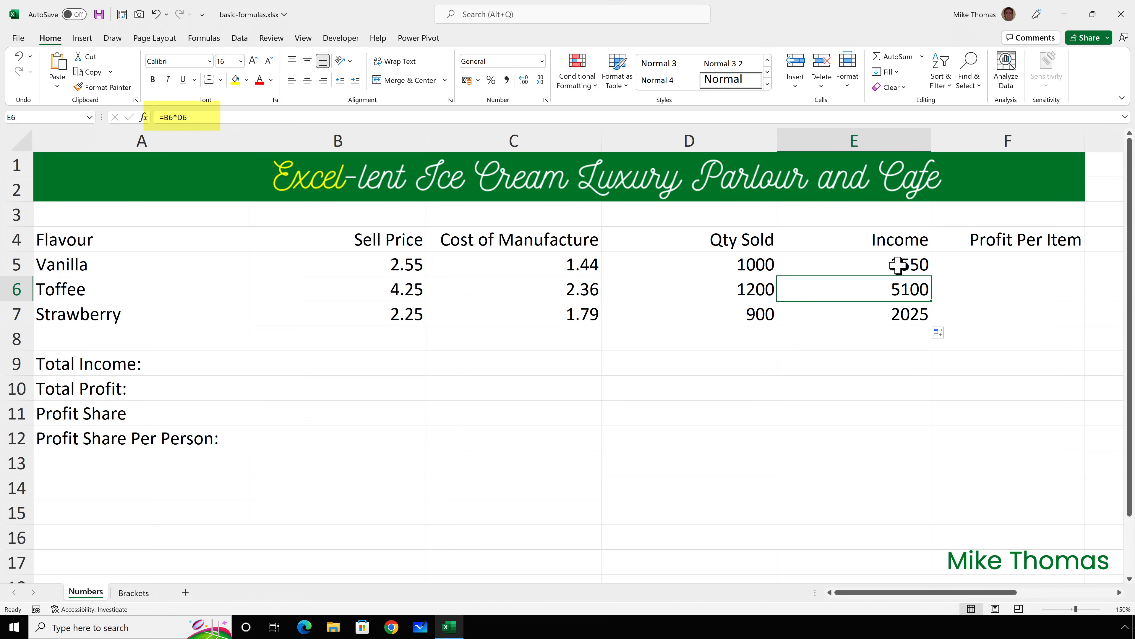
pyautogui.press('Down')
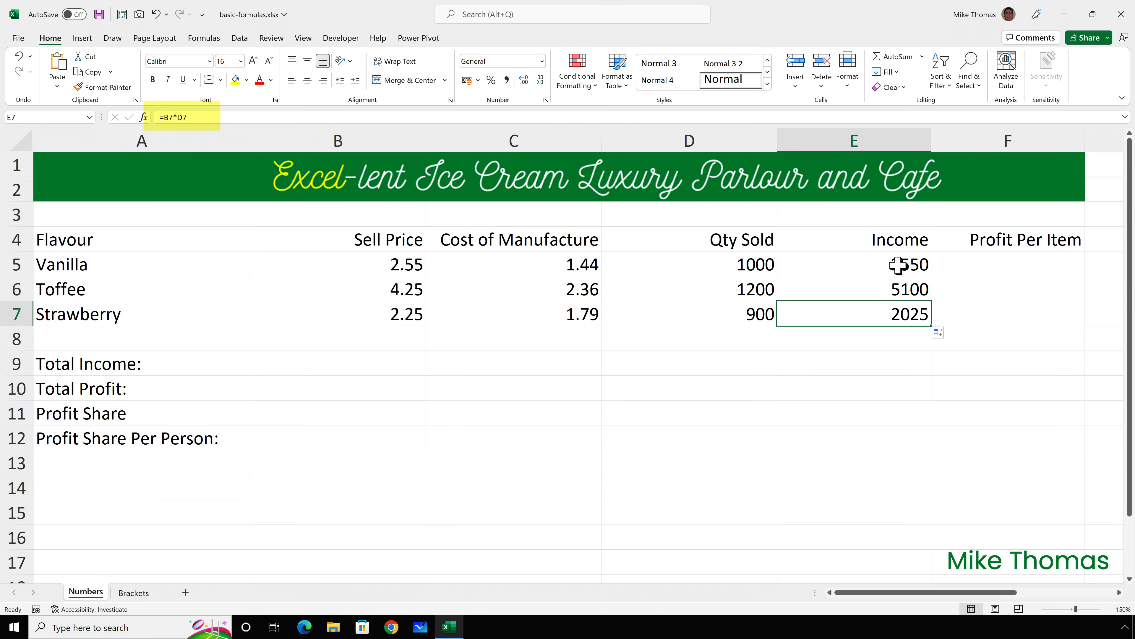
# Calculate Vanilla's profit per item in cell F5 by subtracting manufacturing cost from sell price with =B5-C5.
pyautogui.click(1013, 264)
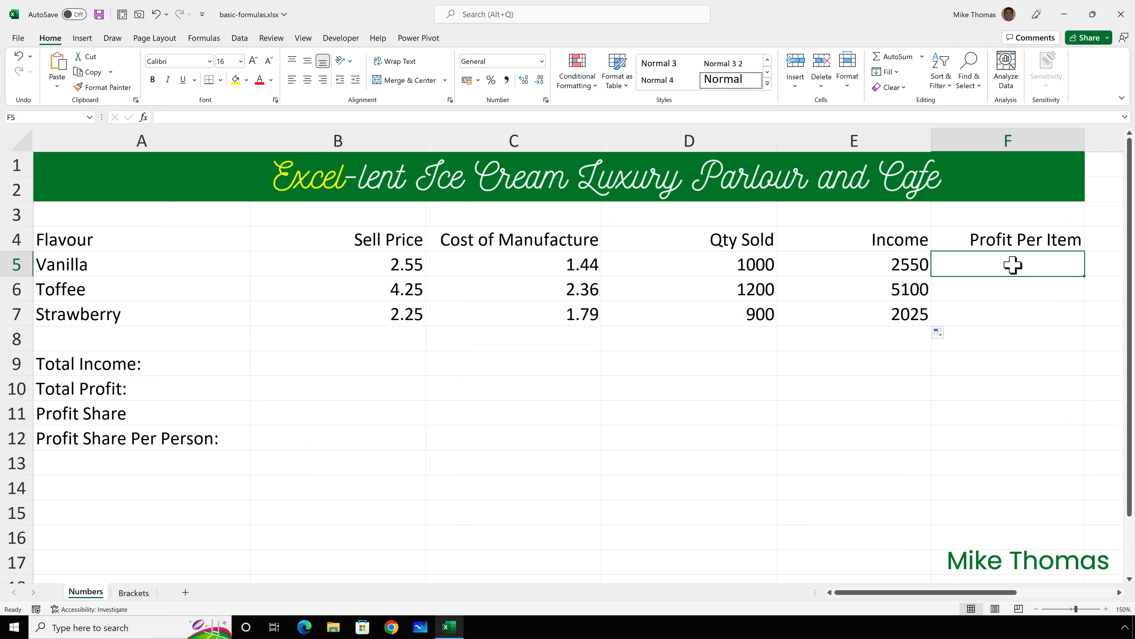
pyautogui.write('=')
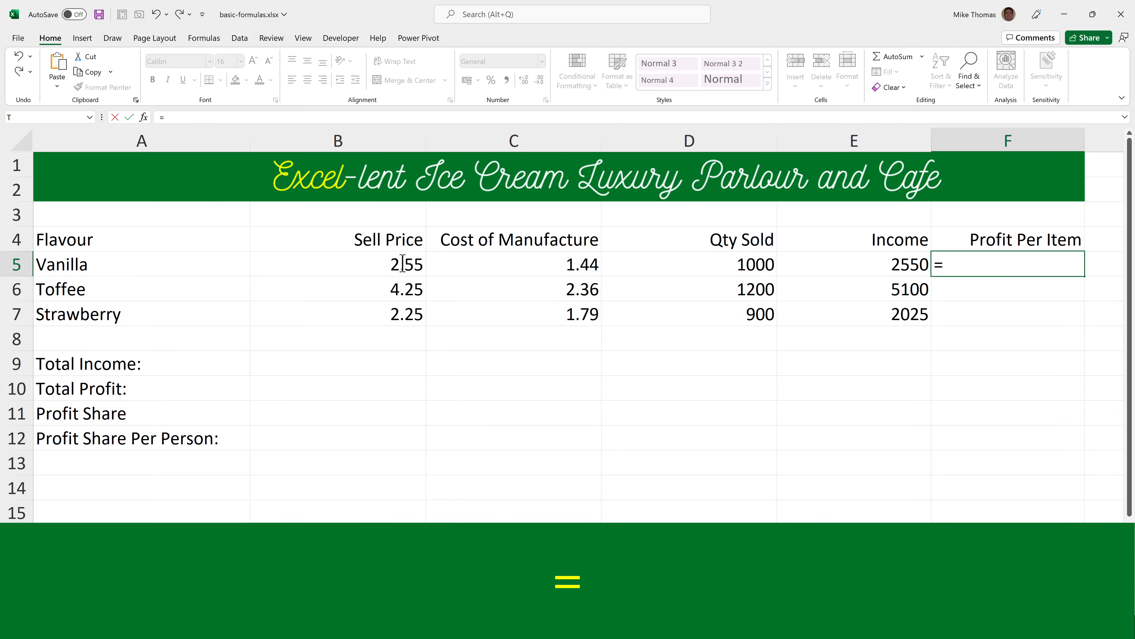
pyautogui.click(394, 264)
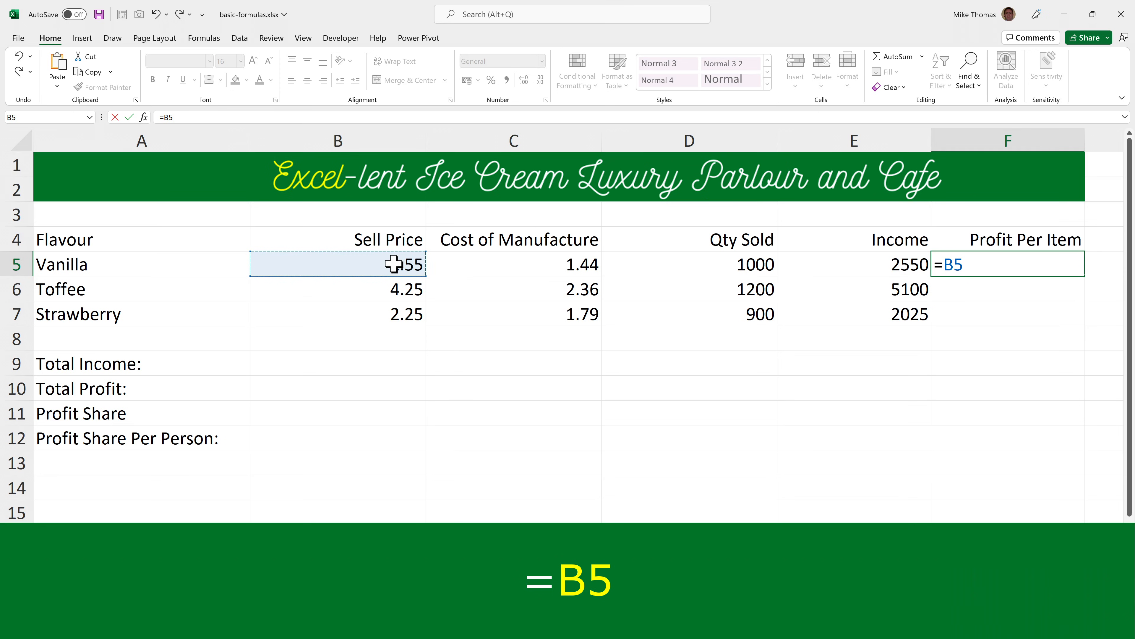
pyautogui.write('-')
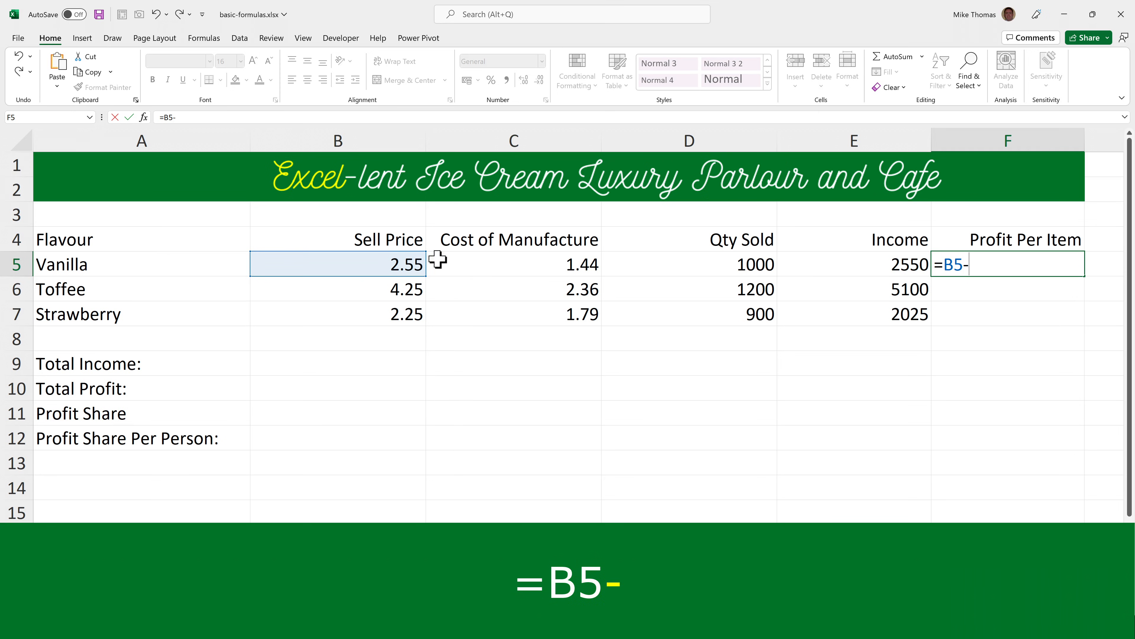
pyautogui.click(484, 262)
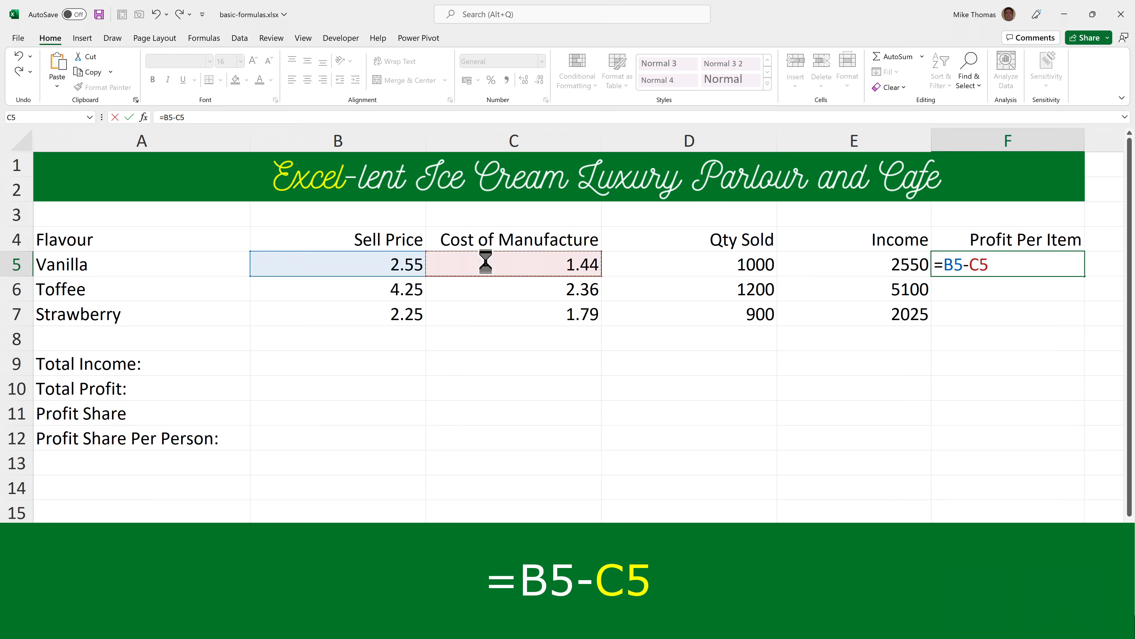
pyautogui.hotkey('ctrl', 'Return')
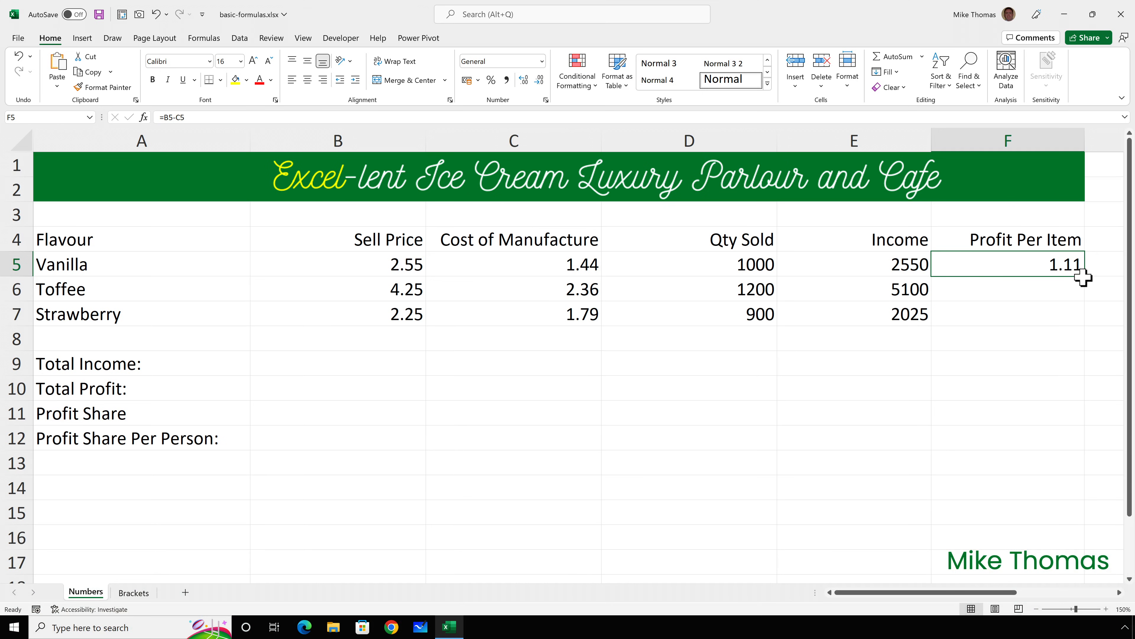
# Copy the Profit Per Item formula from F5 down to F7 and check the formula in each row.
pyautogui.moveTo(1085, 278); pyautogui.dragTo(1085, 320)
pyautogui.click(1032, 264)
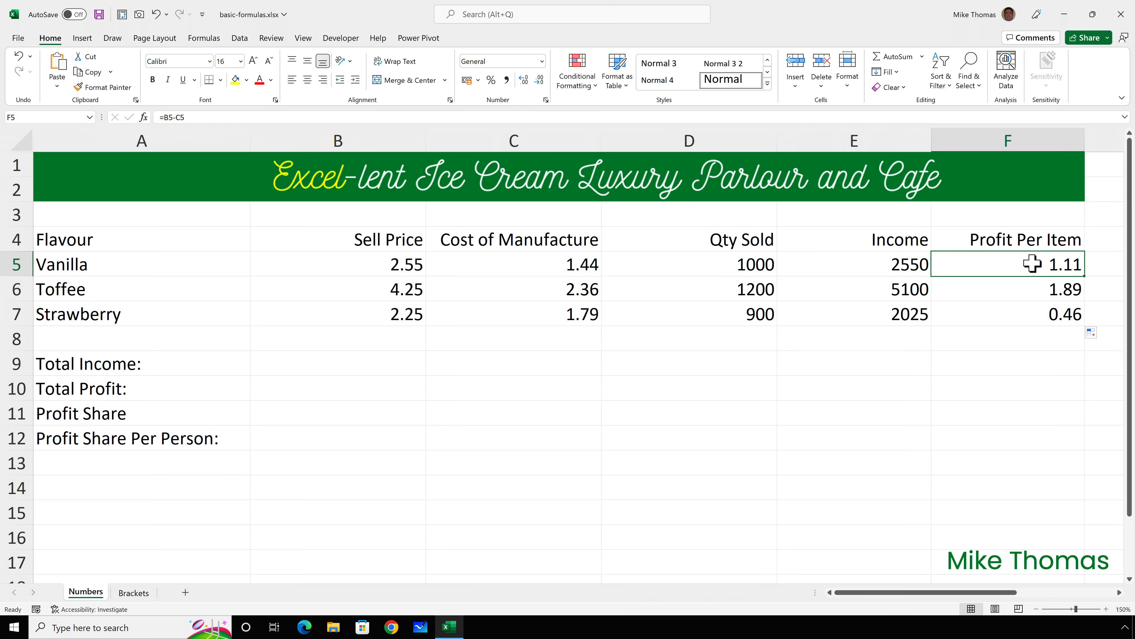
pyautogui.press('Down')
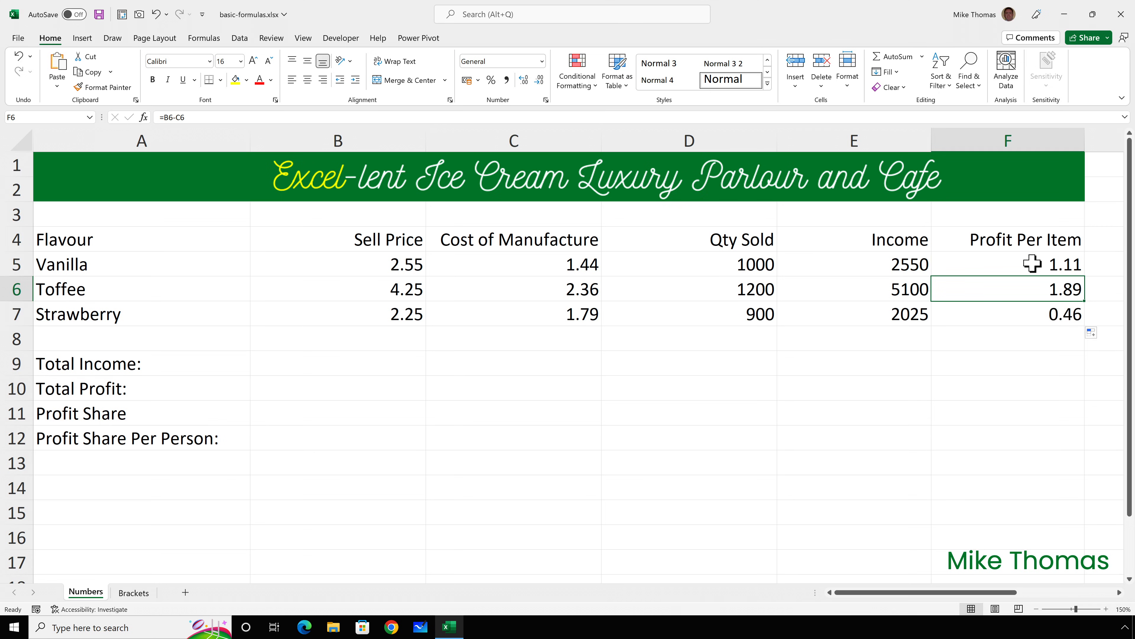
pyautogui.press('Down')
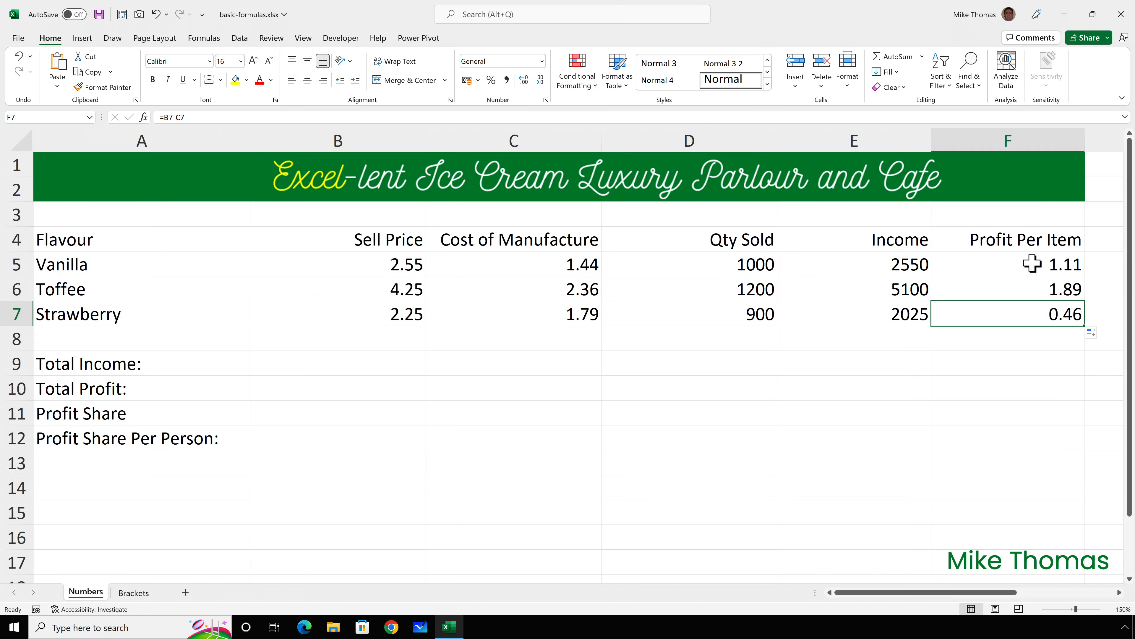
# Calculate Total Income in cell B9 by adding the three flavours' incomes with =E5+E6+E7.
pyautogui.click(405, 366)
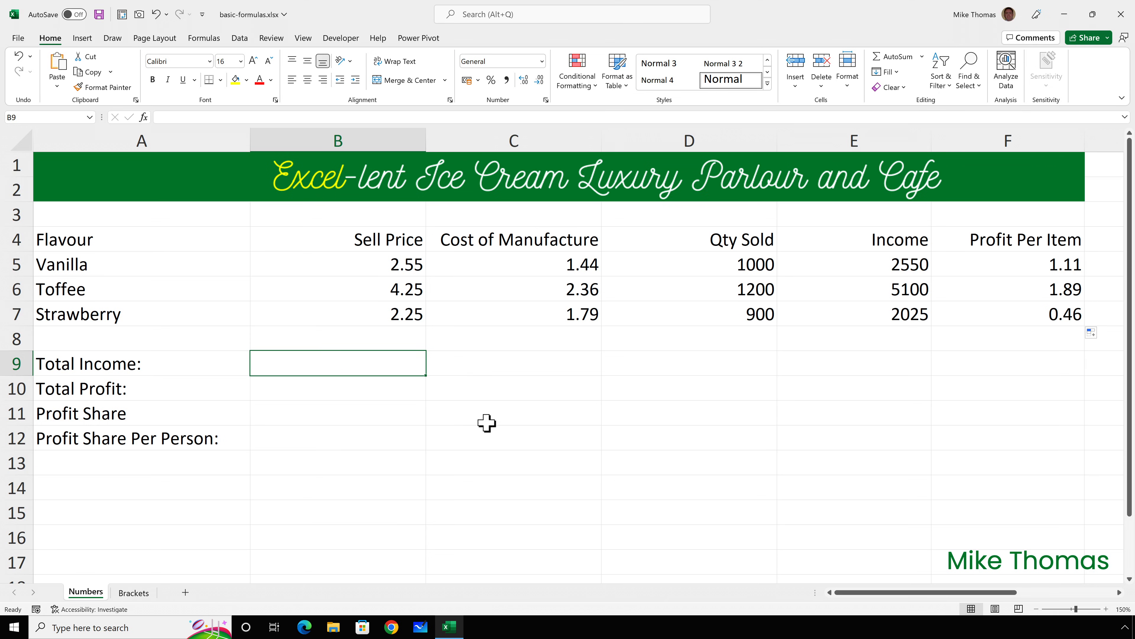
pyautogui.write('=')
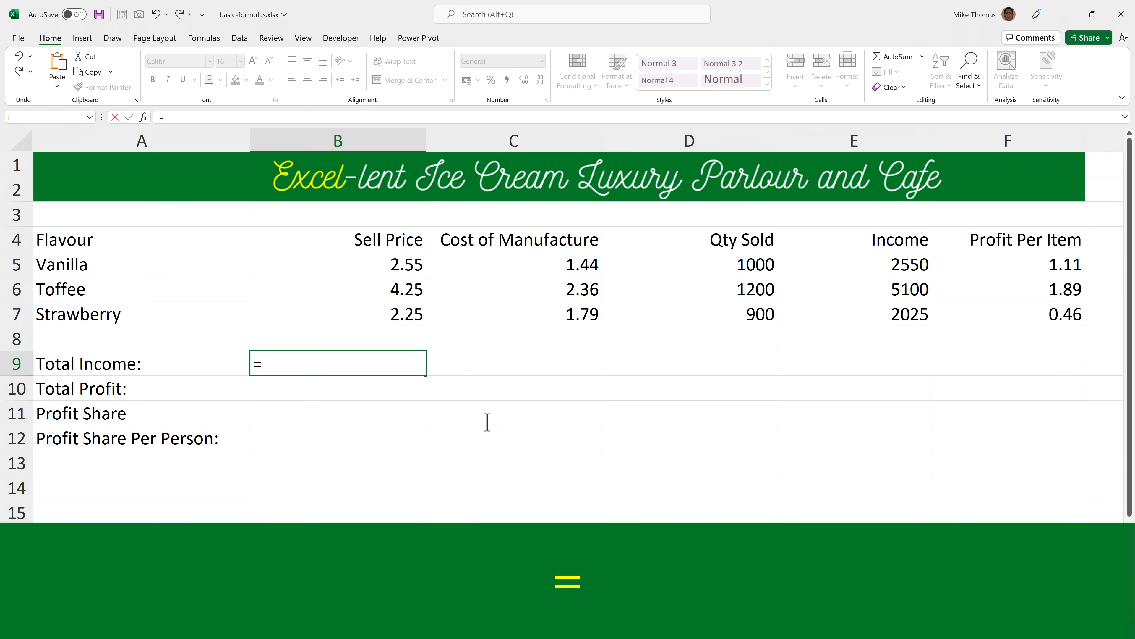
pyautogui.click(840, 267)
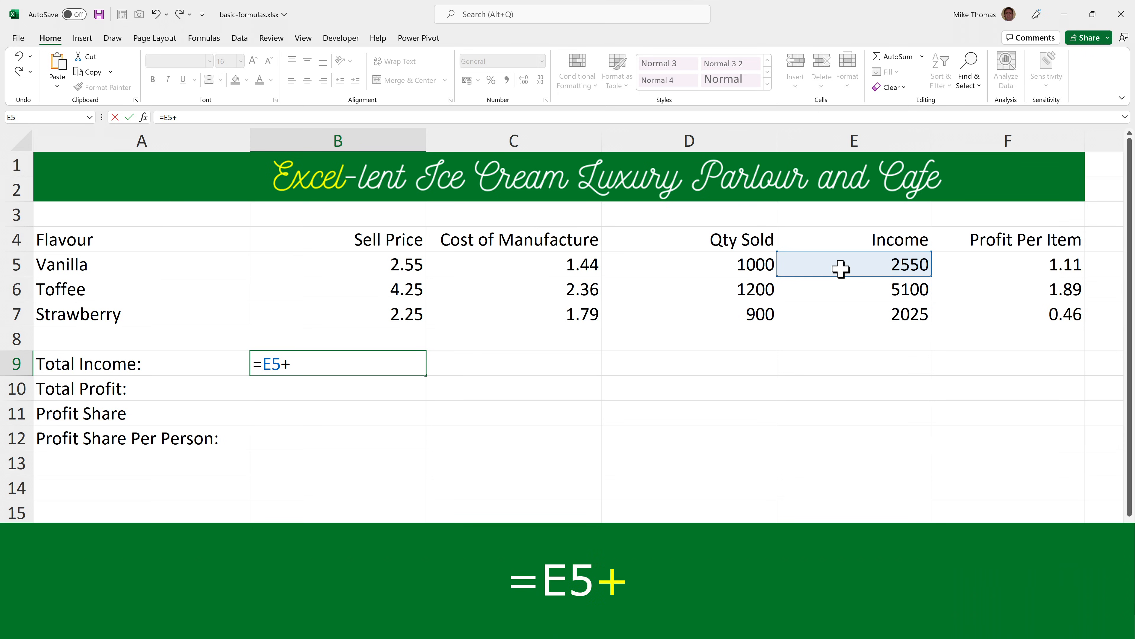
pyautogui.click(873, 292)
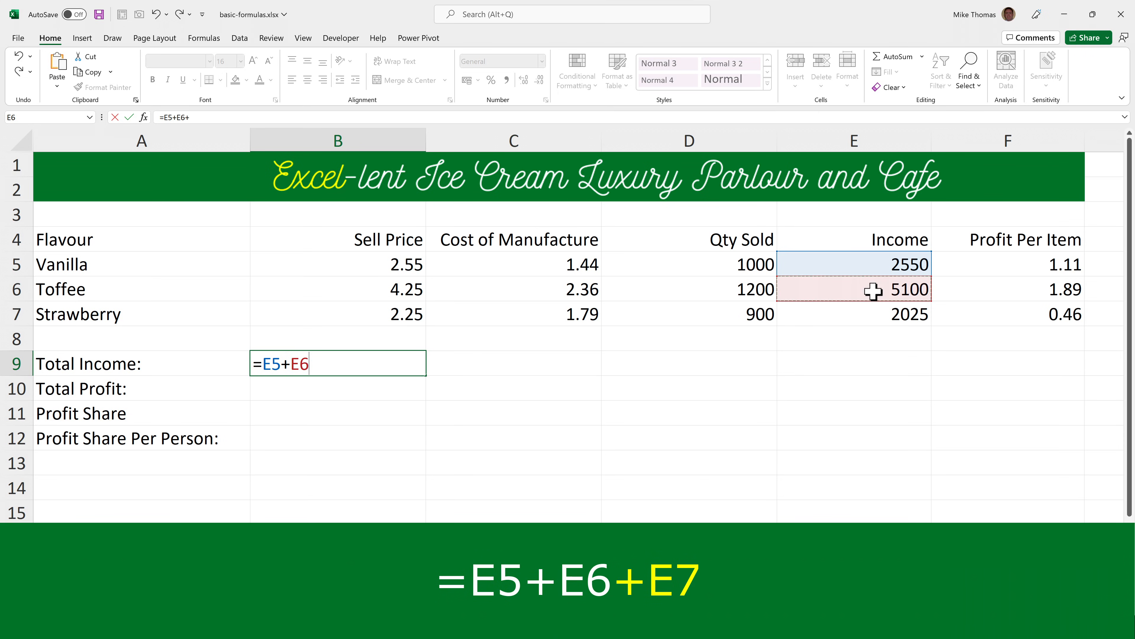
pyautogui.write('+')
pyautogui.click(884, 315)
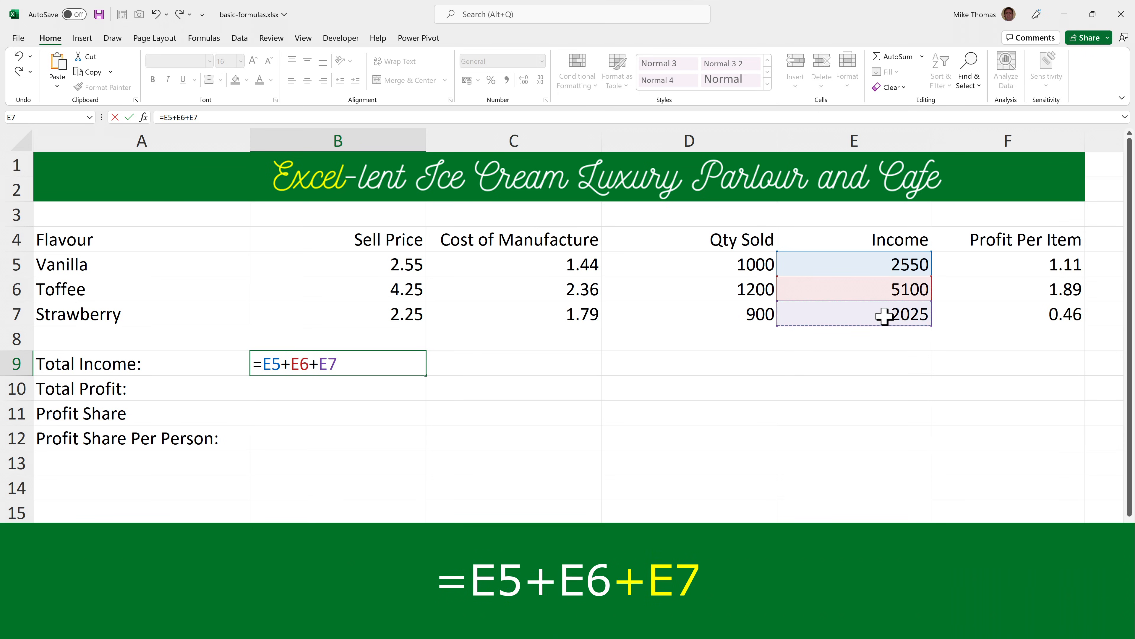
pyautogui.hotkey('ctrl', 'Return')
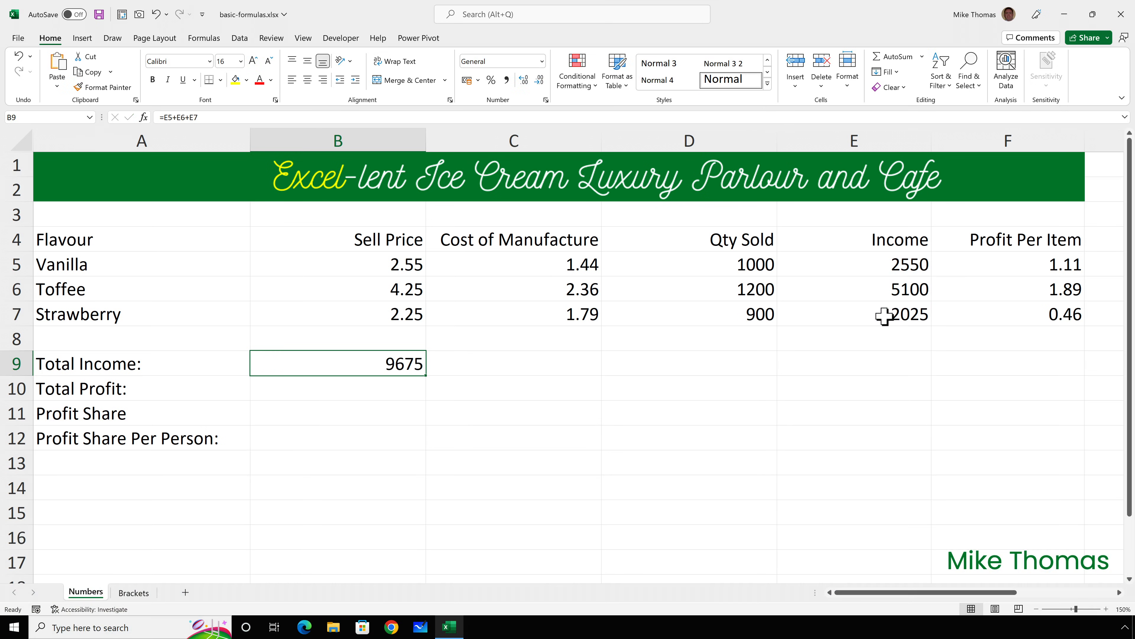
# Calculate Total Profit in cell B10 by multiplying each flavour's profit per item by quantity sold with =F5*D5+F6*D6+F7*D7.
pyautogui.click(359, 384)
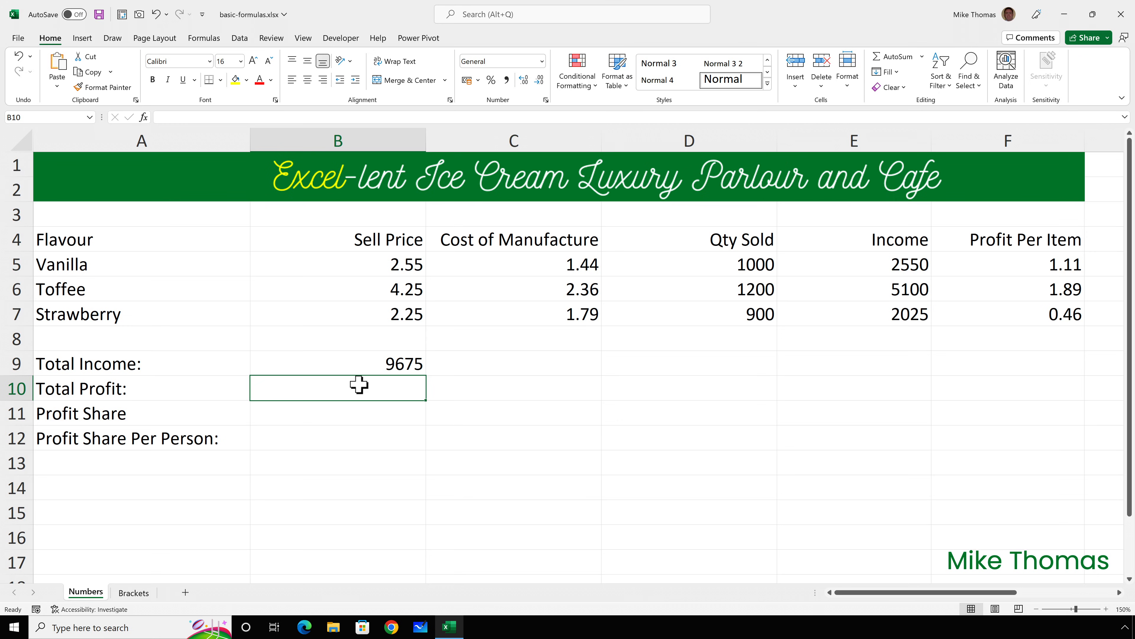
pyautogui.write('=')
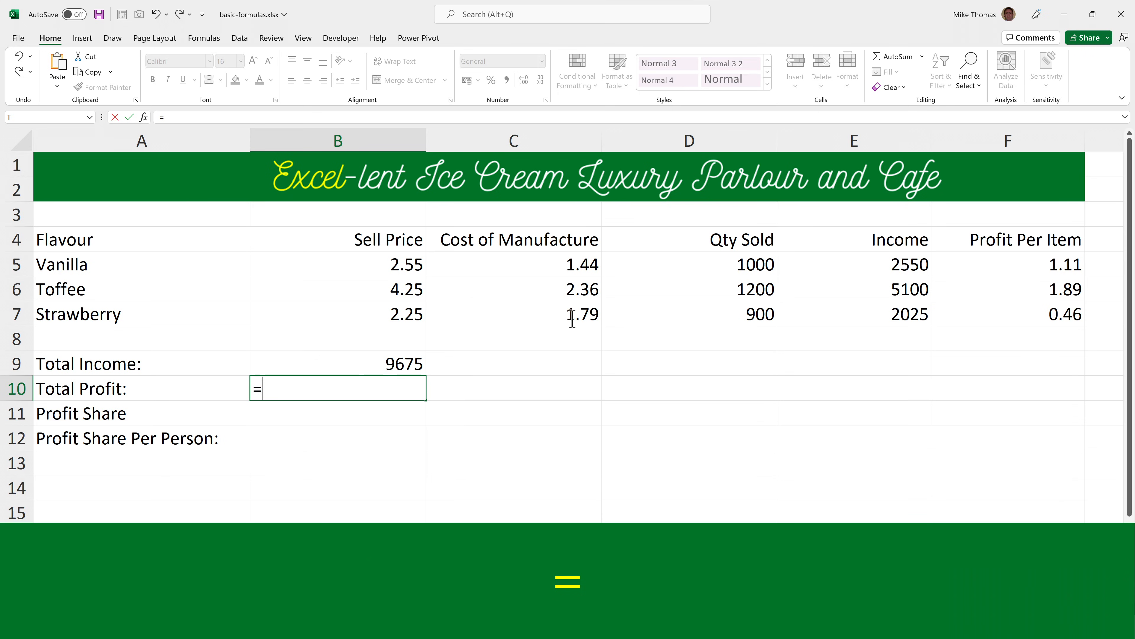
pyautogui.click(1051, 261)
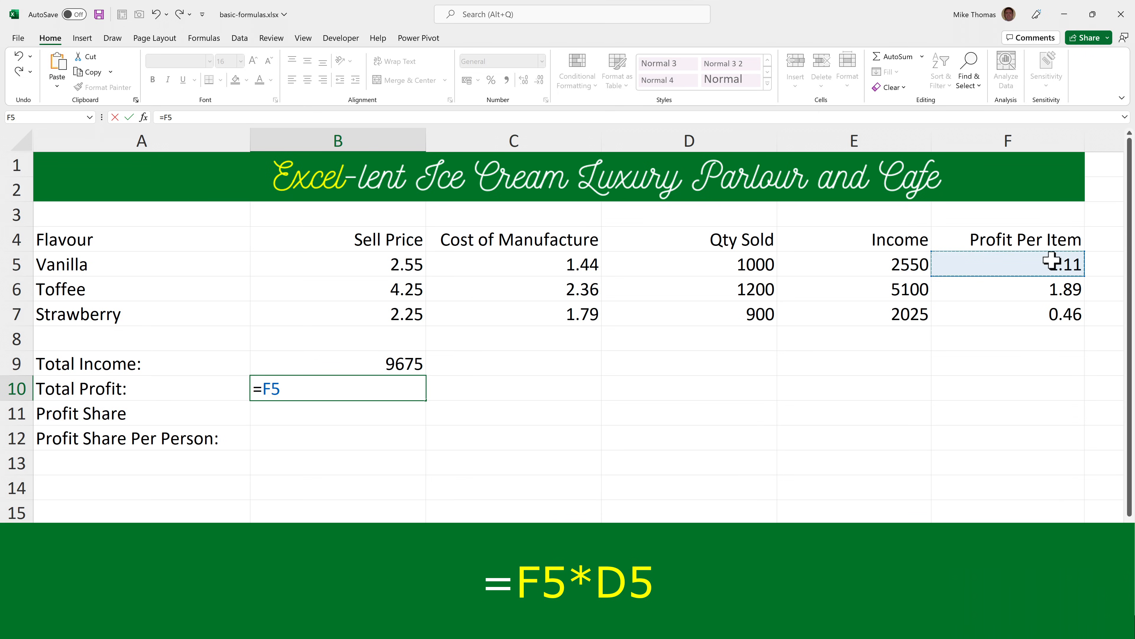
pyautogui.write('*')
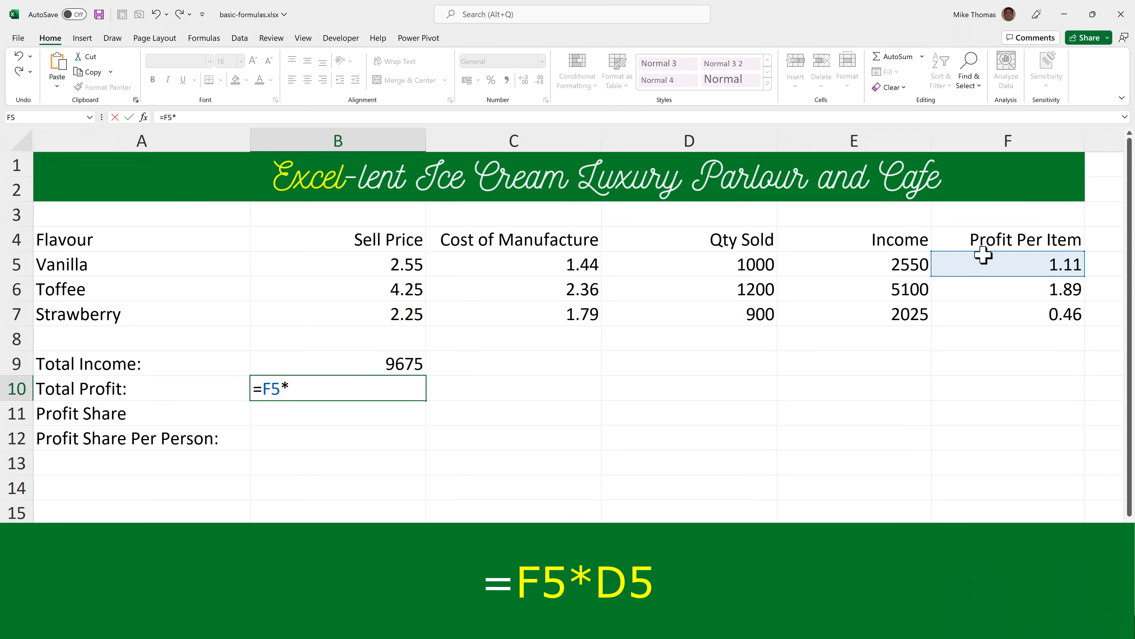
pyautogui.click(768, 261)
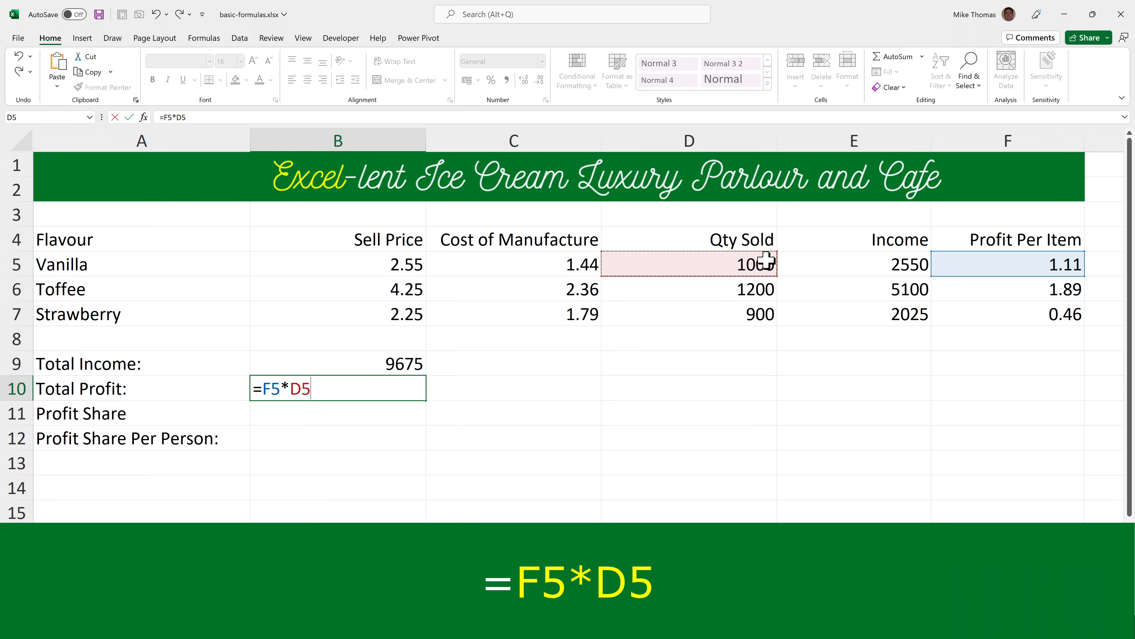
pyautogui.write('+')
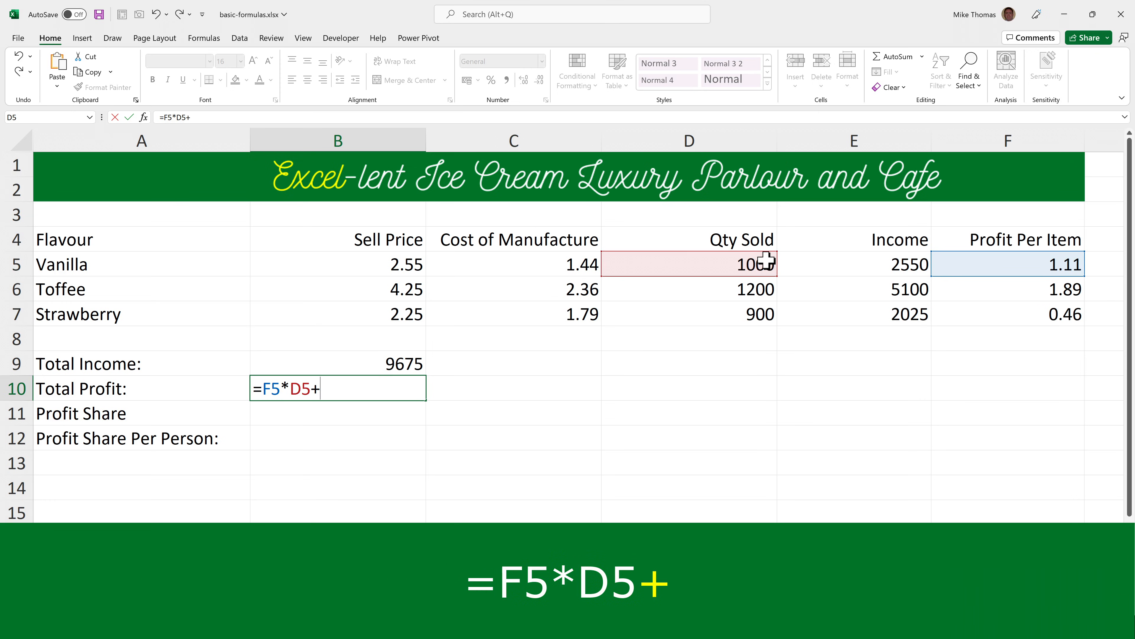
pyautogui.click(1040, 290)
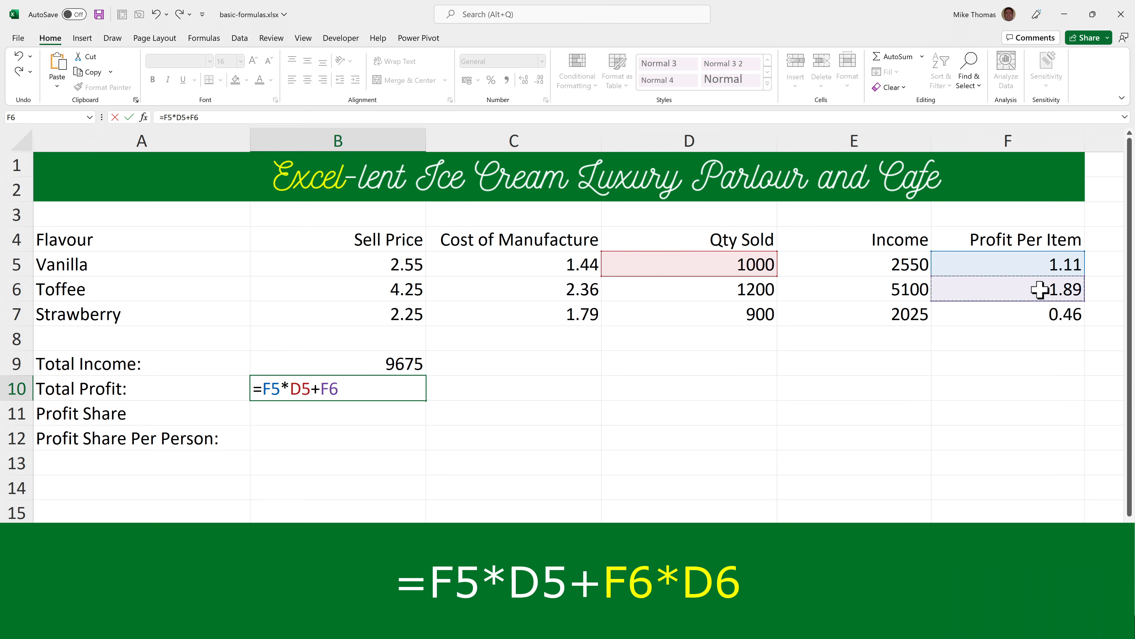
pyautogui.write('*')
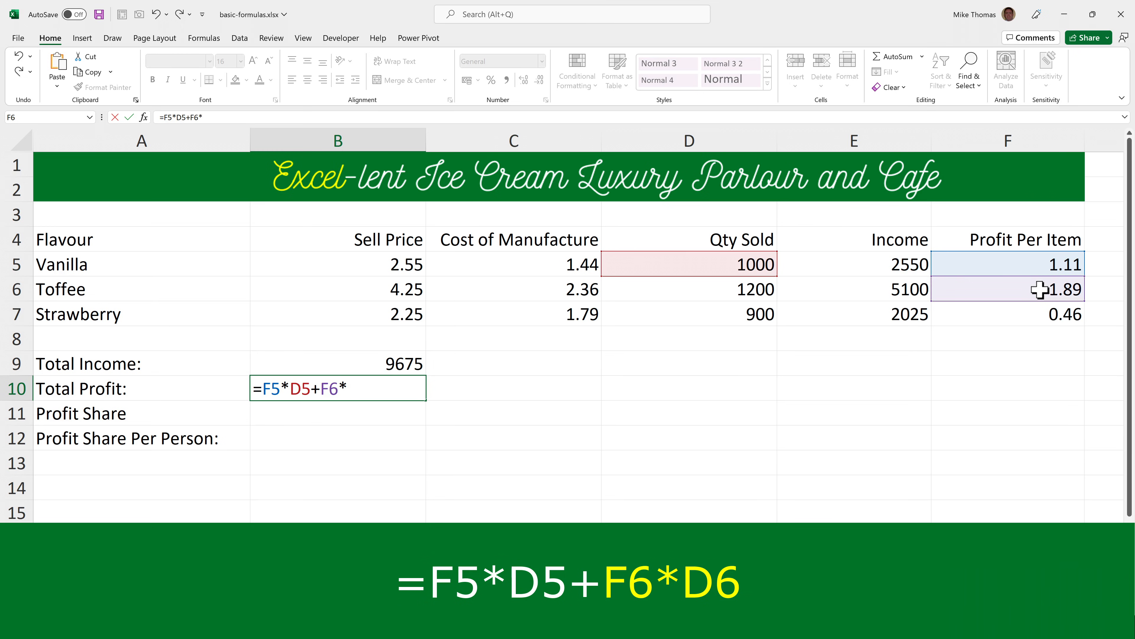
pyautogui.click(758, 289)
pyautogui.write('+')
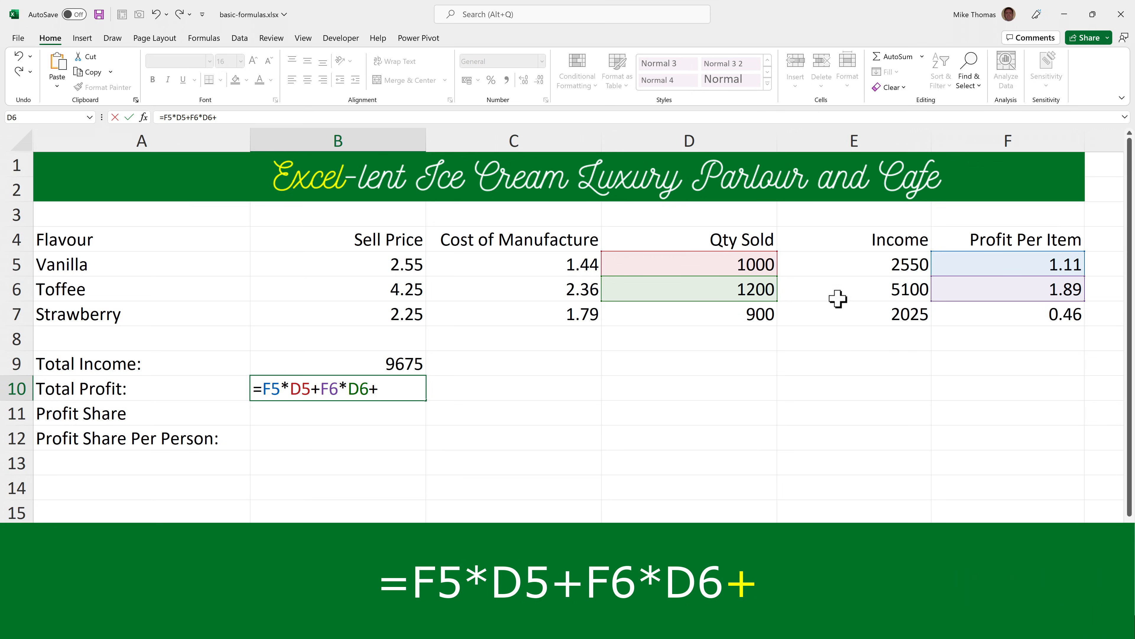
pyautogui.click(1031, 314)
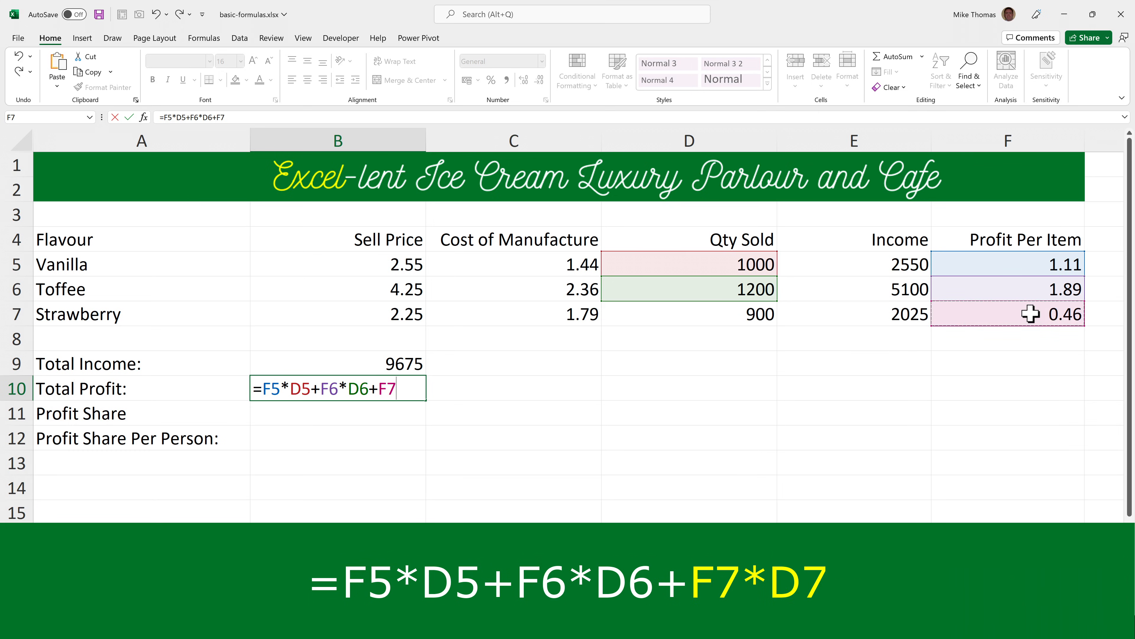
pyautogui.write('*')
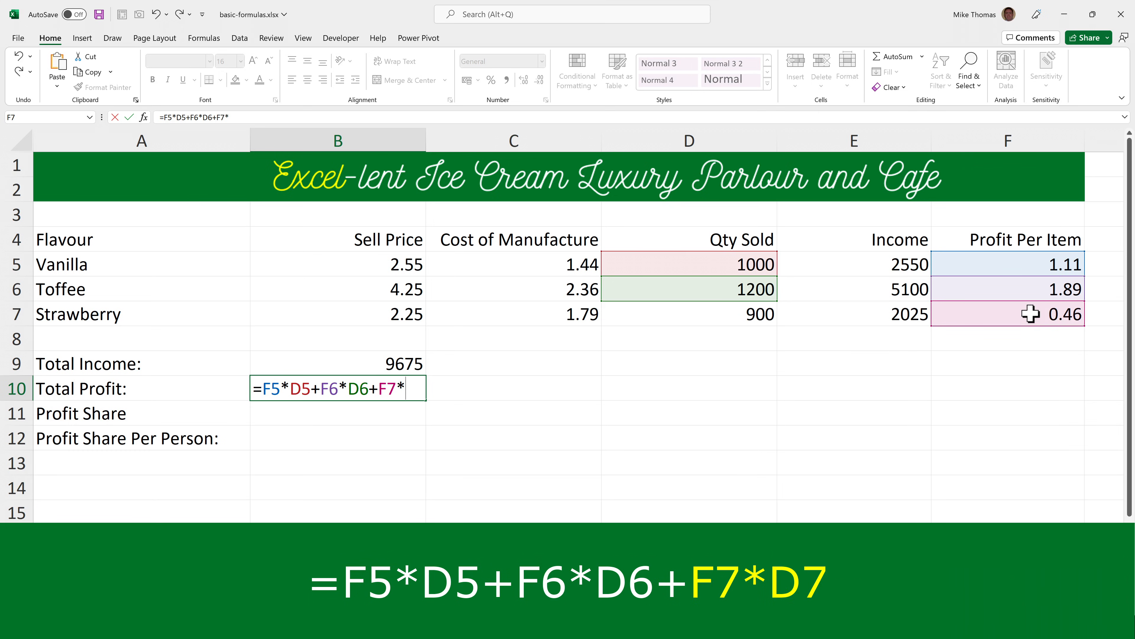
pyautogui.click(734, 311)
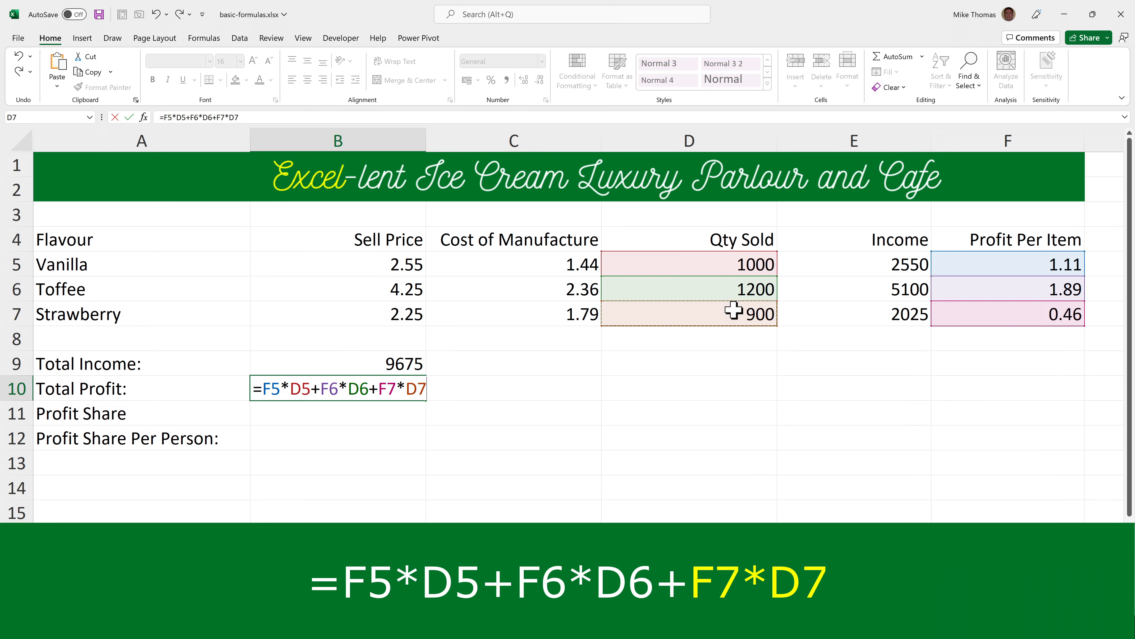
pyautogui.hotkey('ctrl', 'Return')
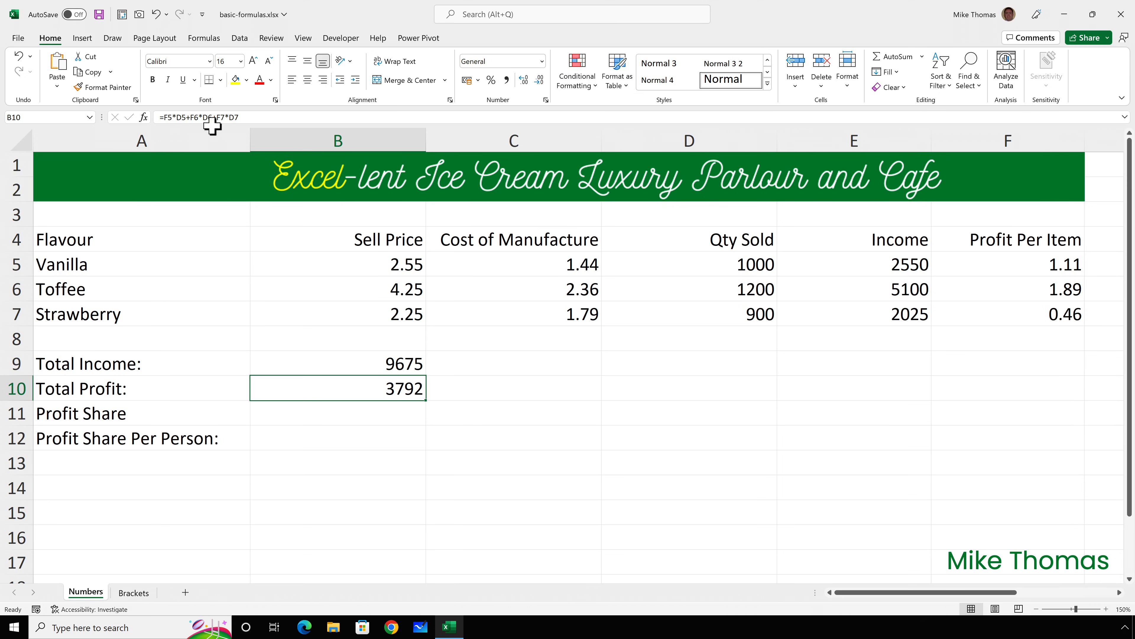
# Add brackets around each multiplication in the Total Profit formula in B10, making it =(F5*D5)+(F6*D6)+(F7*D7).
pyautogui.click(174, 118)
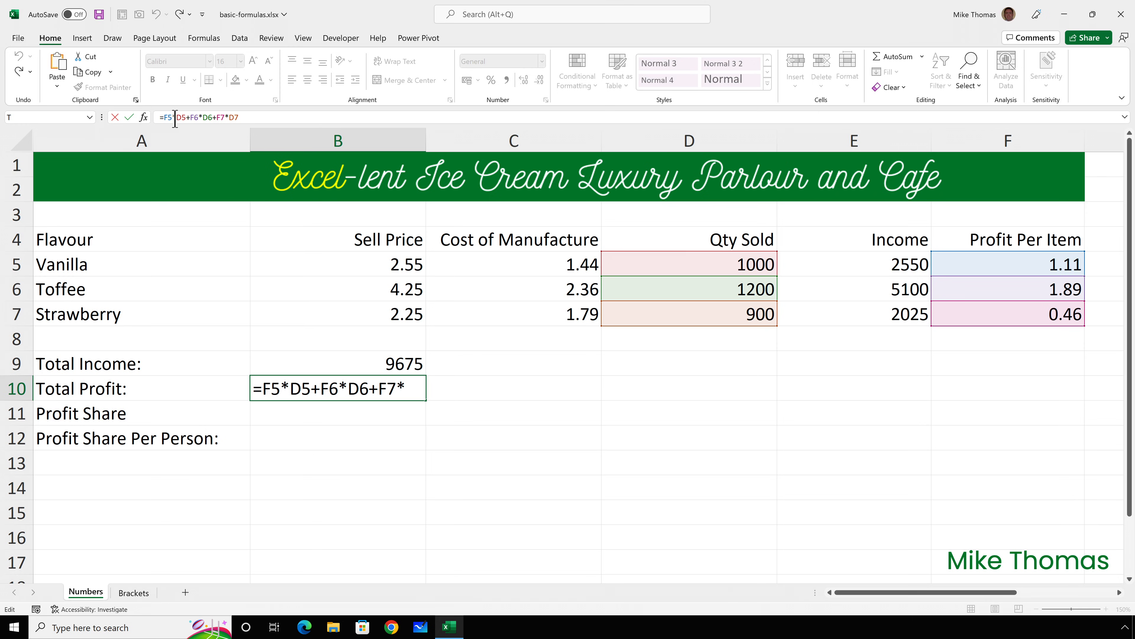
pyautogui.click(265, 388)
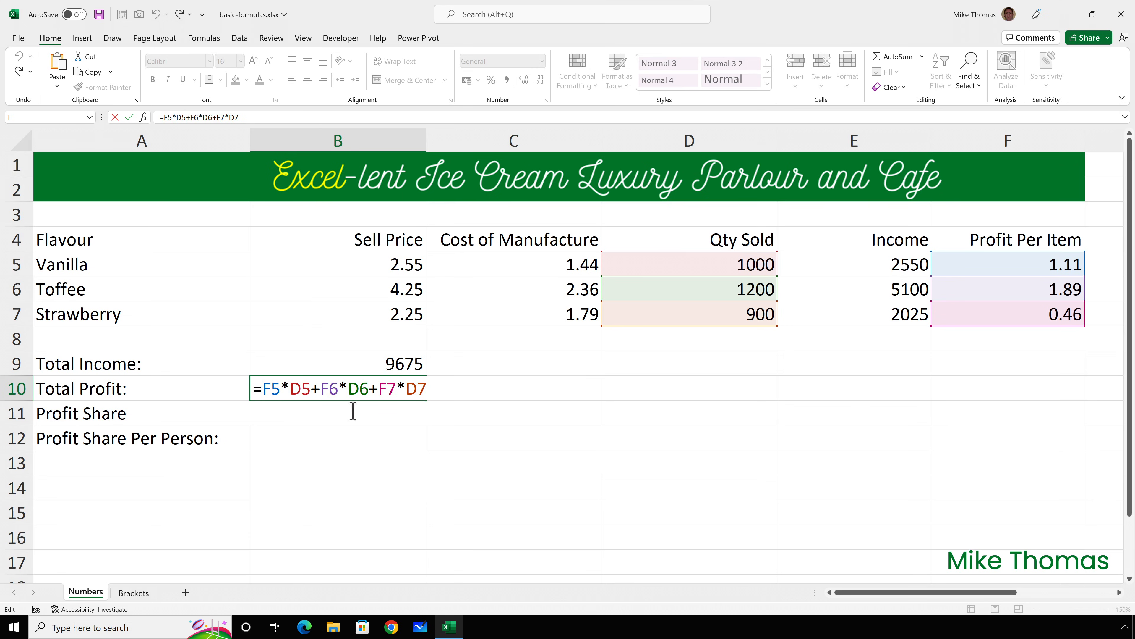
pyautogui.write('(')
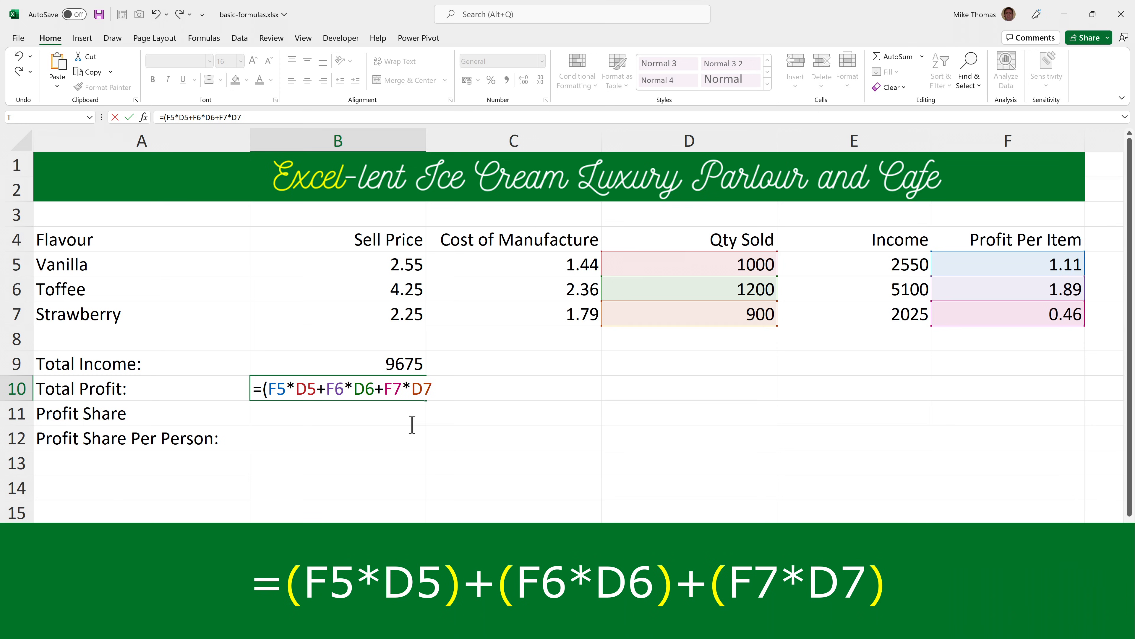
pyautogui.click(316, 387)
pyautogui.write(')')
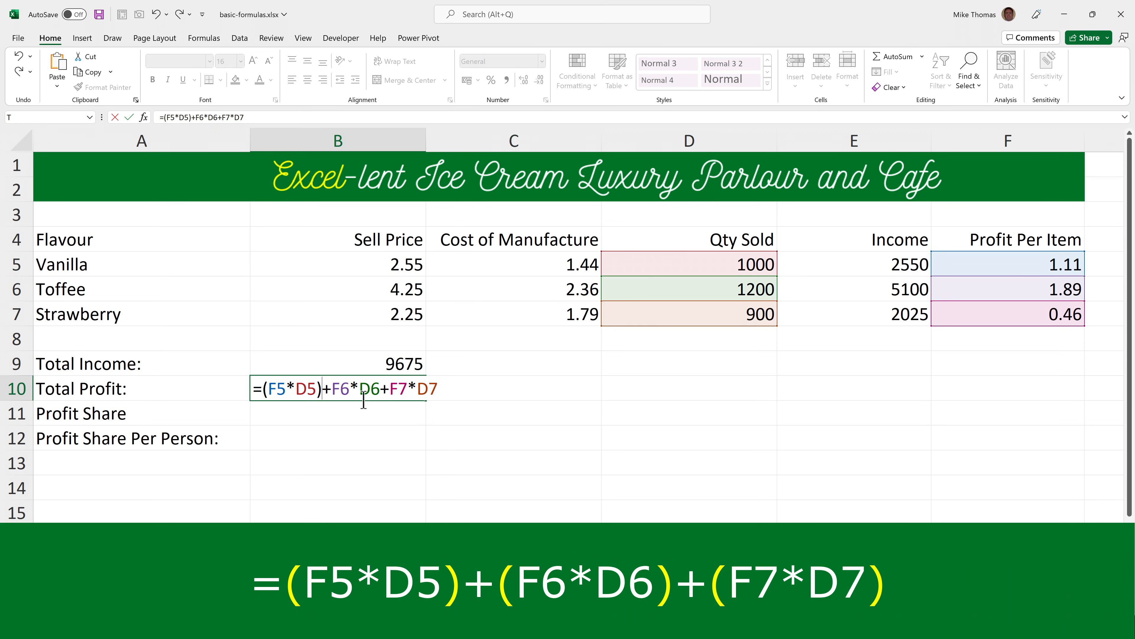
pyautogui.click(331, 390)
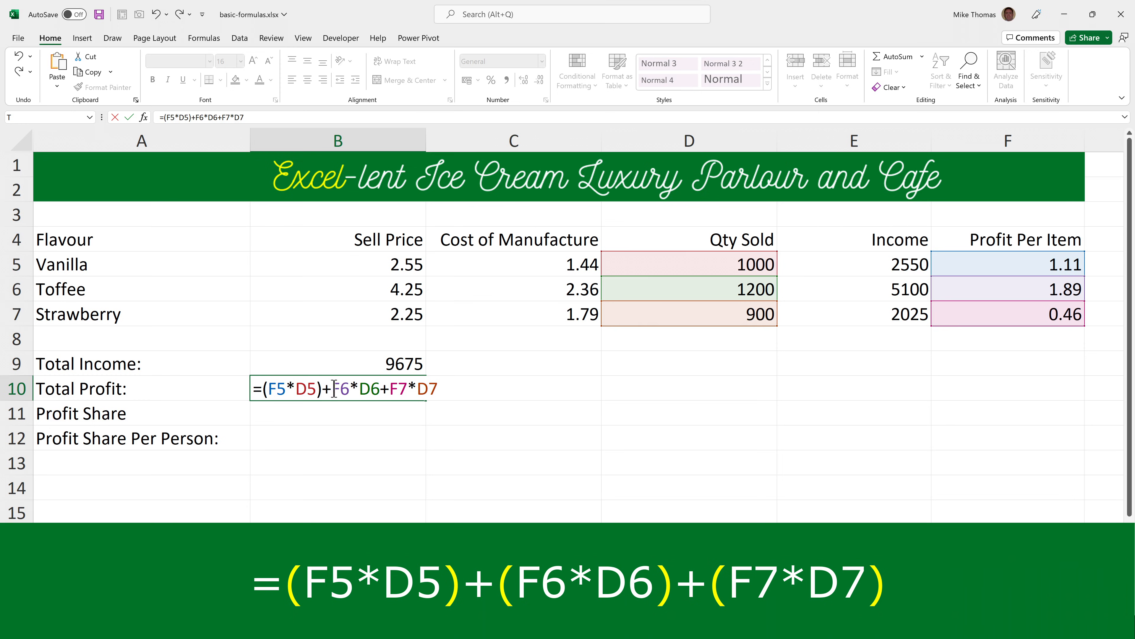
pyautogui.write('(')
pyautogui.click(386, 388)
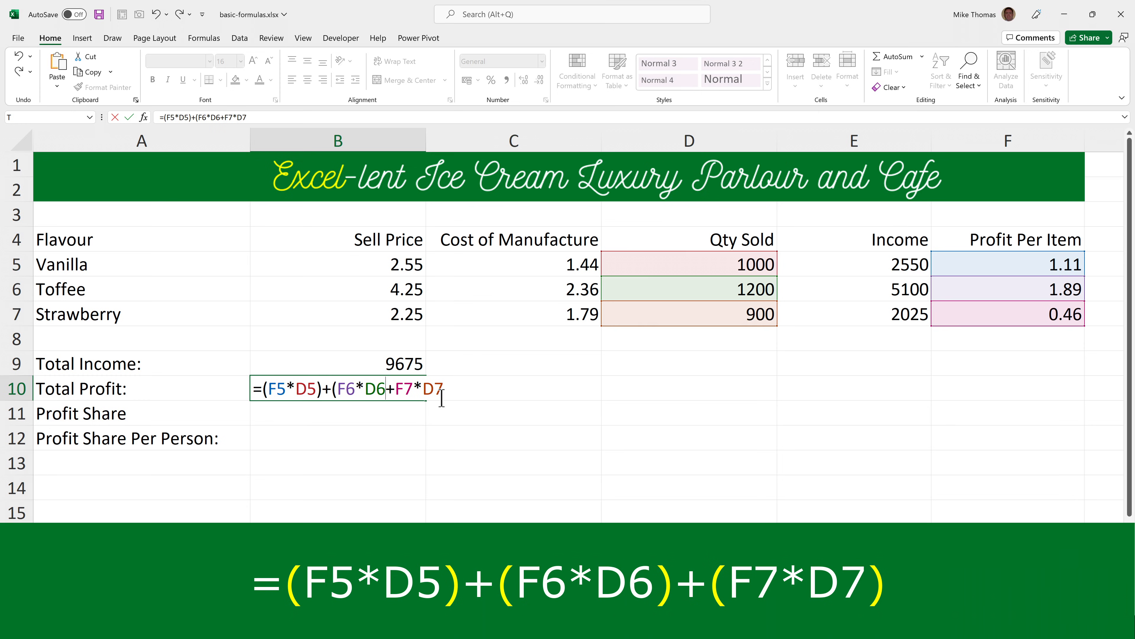
pyautogui.write(')')
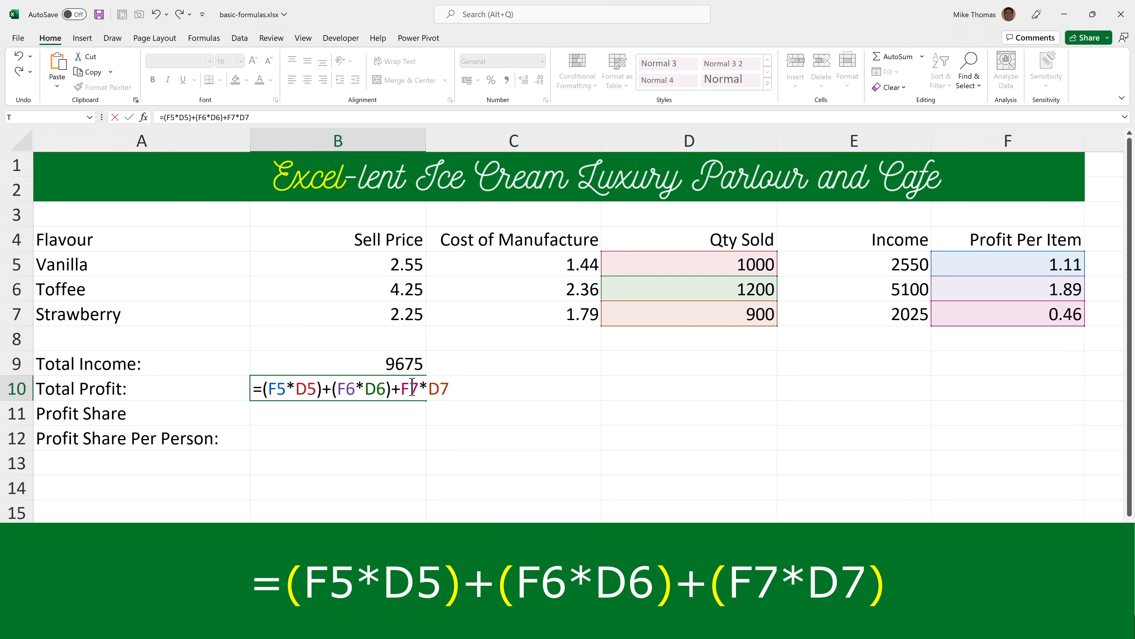
pyautogui.press('Right')
pyautogui.write('(')
pyautogui.click(463, 388)
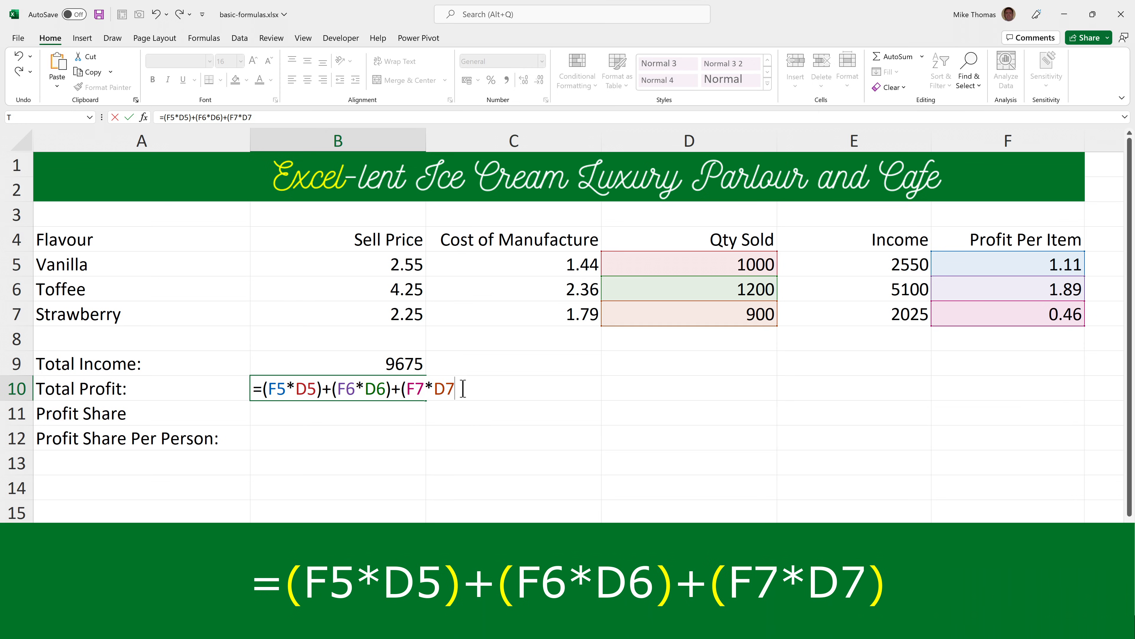
pyautogui.write(')')
pyautogui.hotkey('ctrl', 'Return')
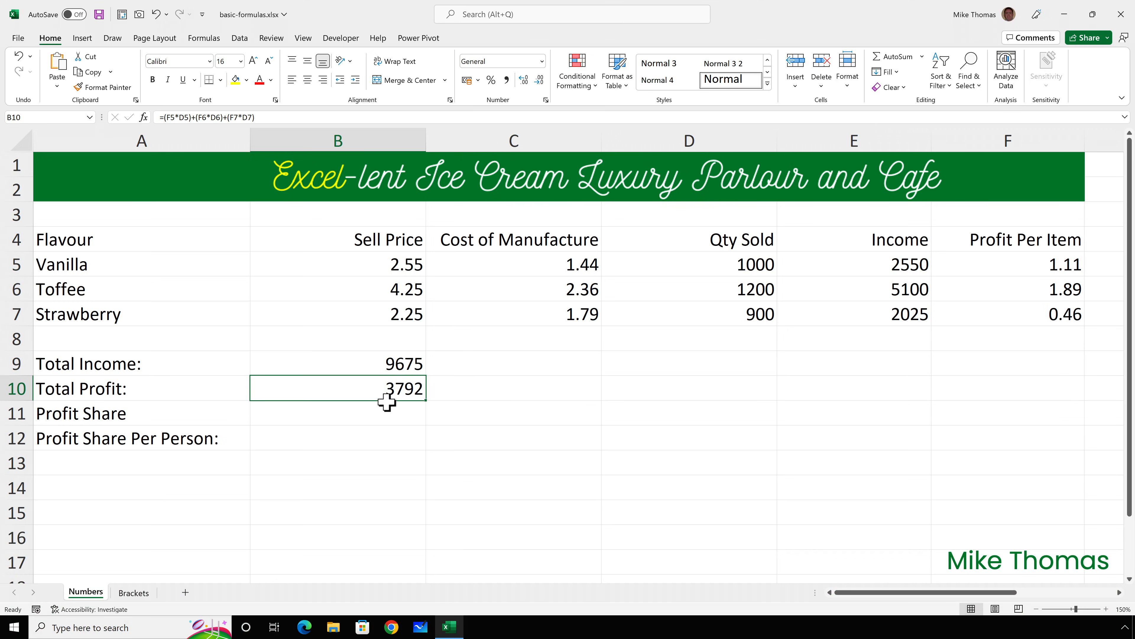
# Calculate the Profit Share in cell B11 as 20% of the total profit with =B10*20%.
pyautogui.click(377, 410)
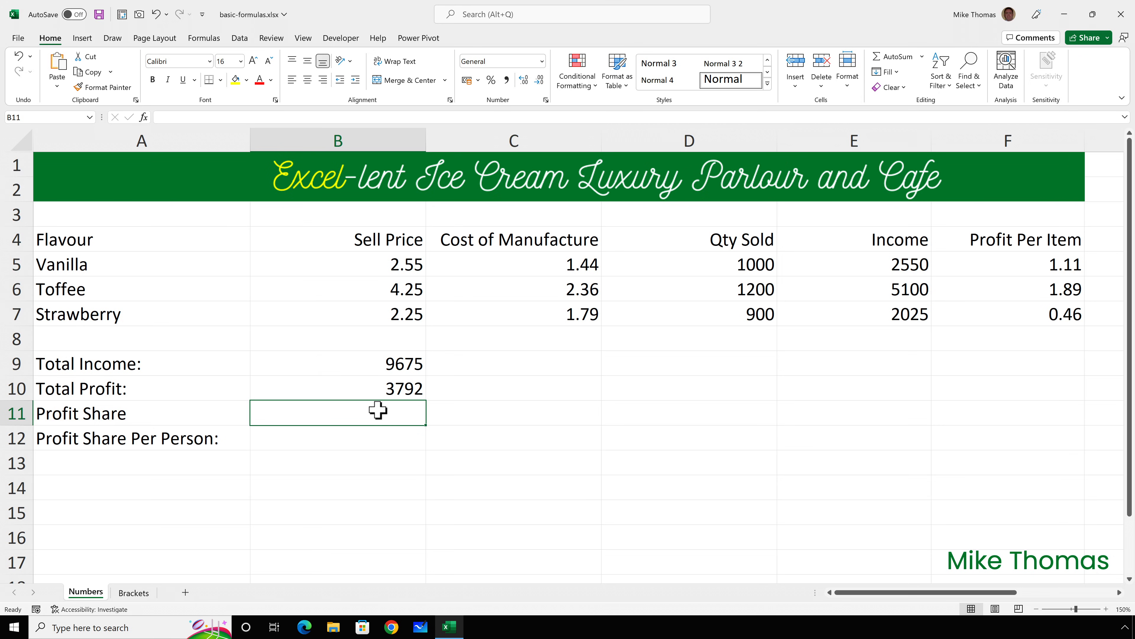
pyautogui.write('=')
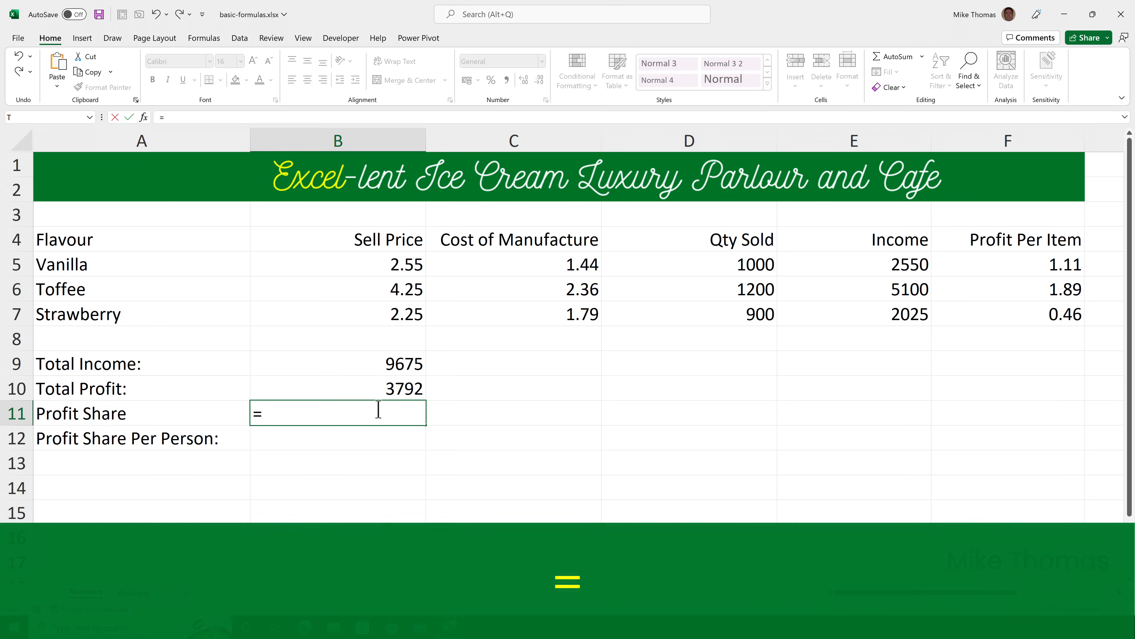
pyautogui.click(378, 386)
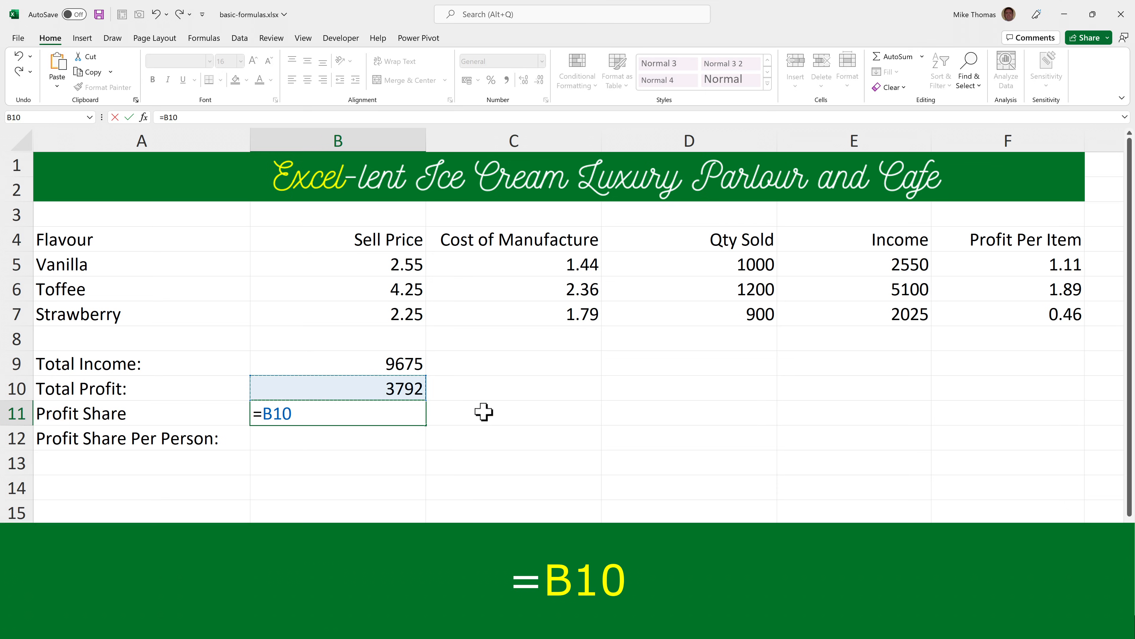
pyautogui.write('*20%')
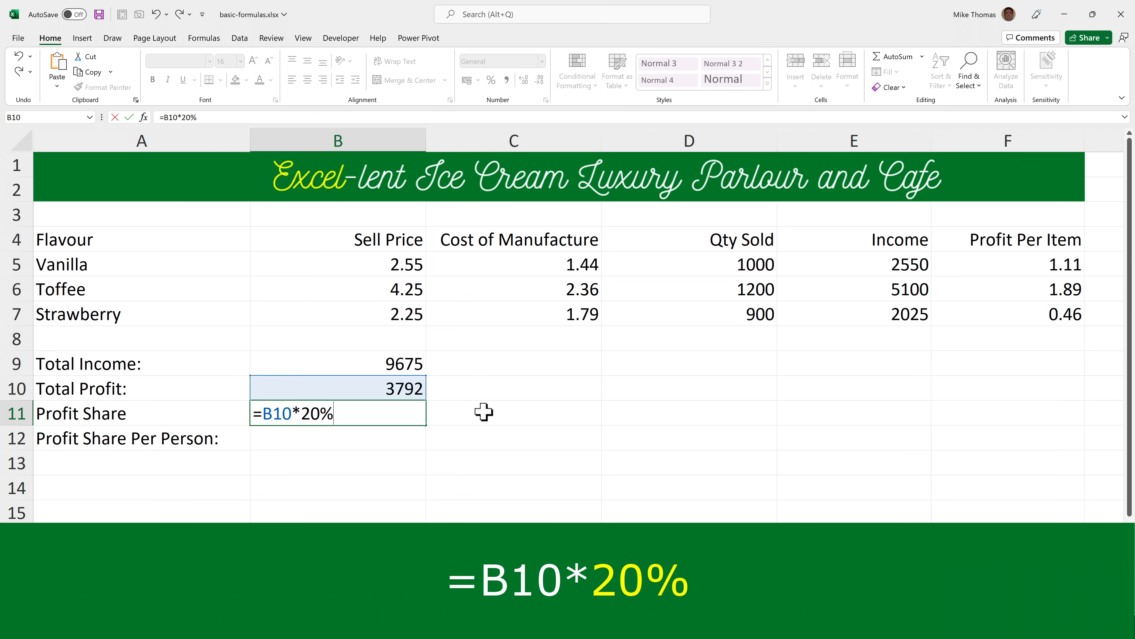
pyautogui.press('Return')
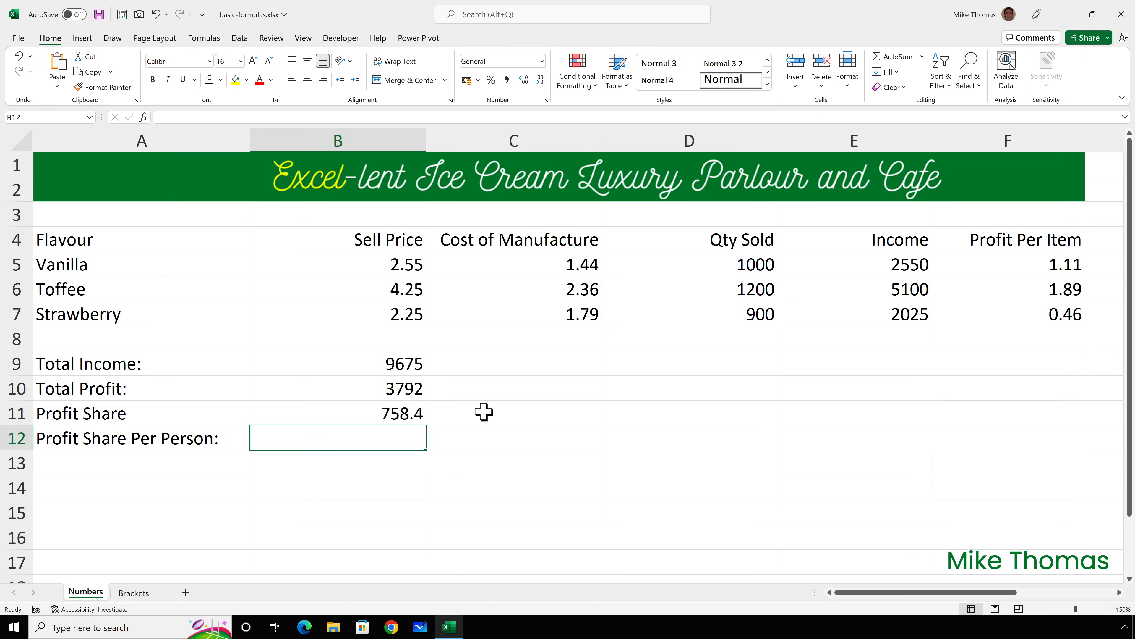
# Calculate the Profit Share Per Person in cell B12 by dividing the profit share by 40 with =B11/40.
pyautogui.write('=')
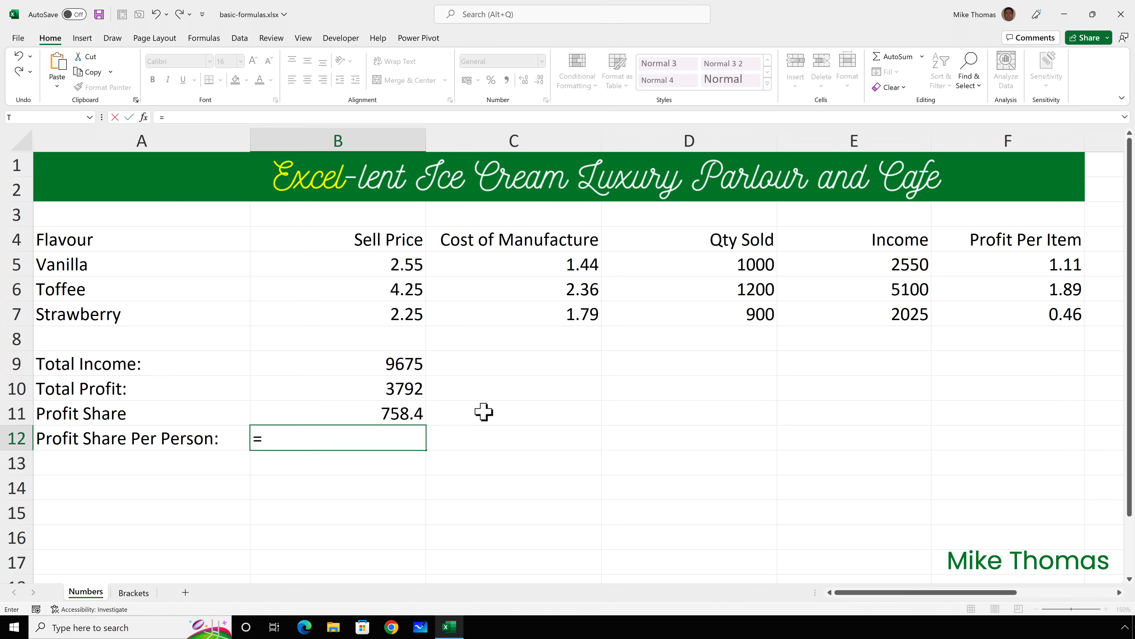
pyautogui.click(415, 413)
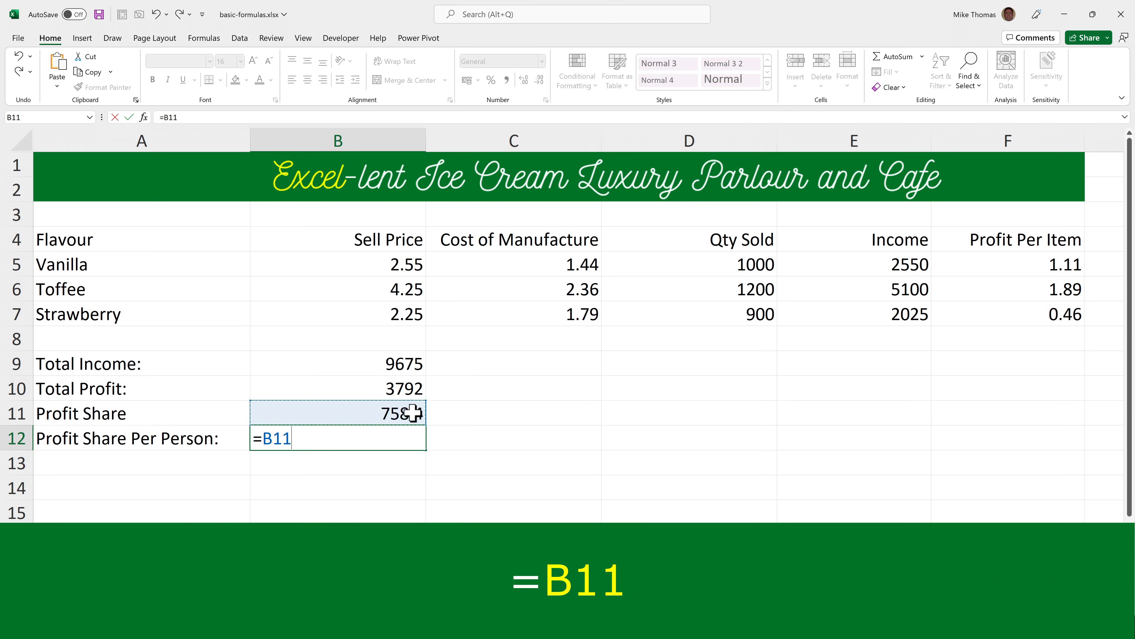
pyautogui.write('/')
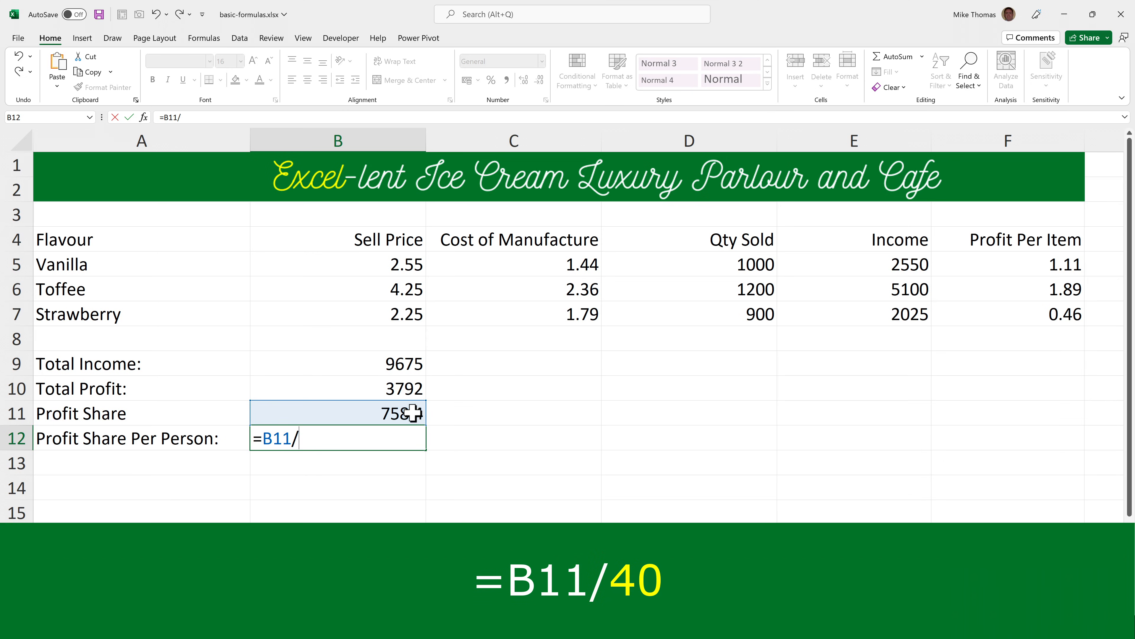
pyautogui.write('40')
pyautogui.hotkey('ctrl', 'Return')
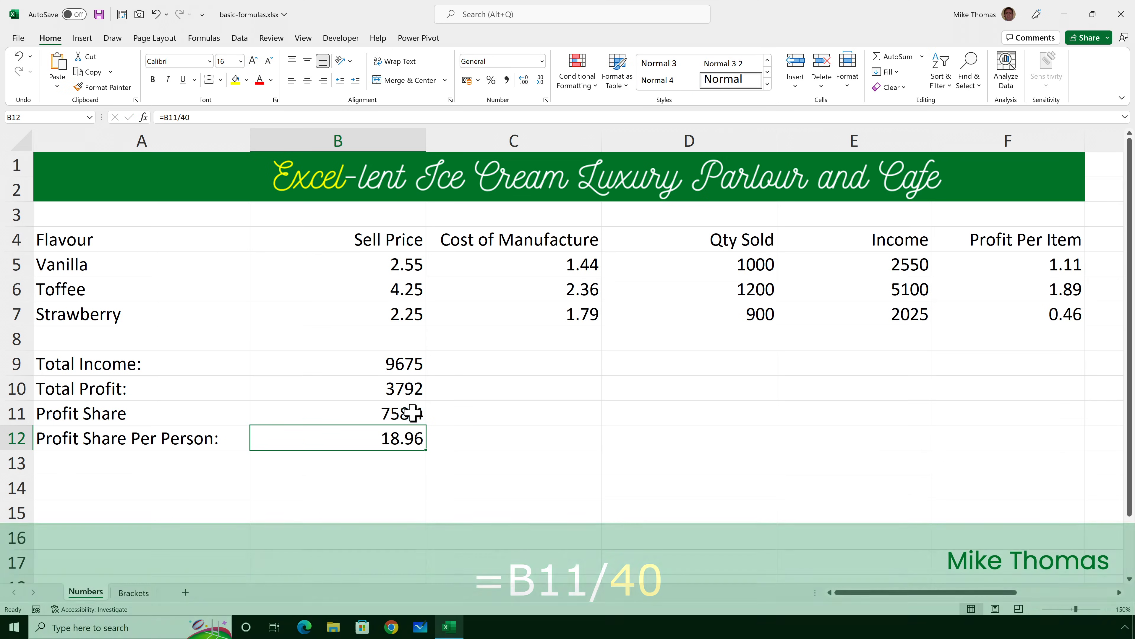
# Open the Brackets sheet and examine the Average Steps and Average Temp formulas in F4 and F5.
pyautogui.click(137, 596)
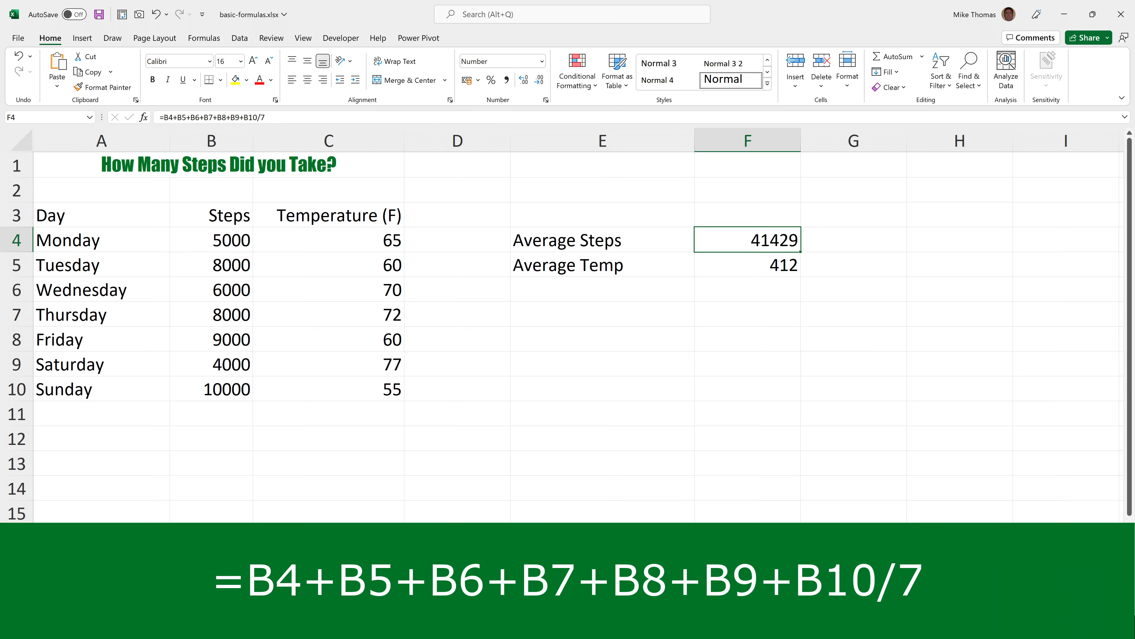
pyautogui.press('Down')
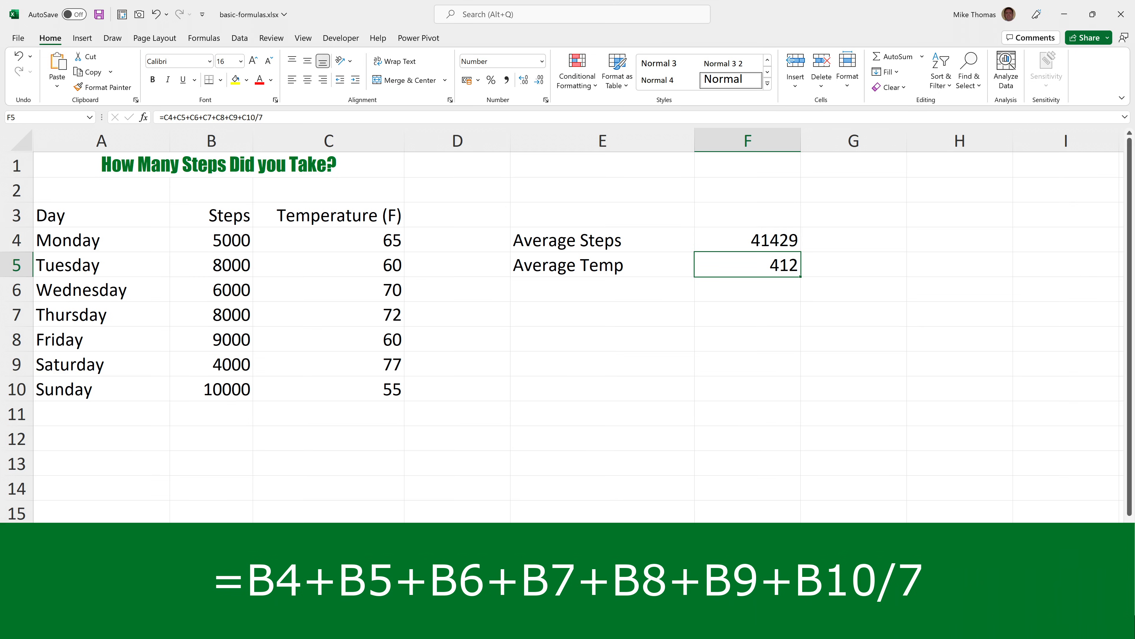
pyautogui.press('Up')
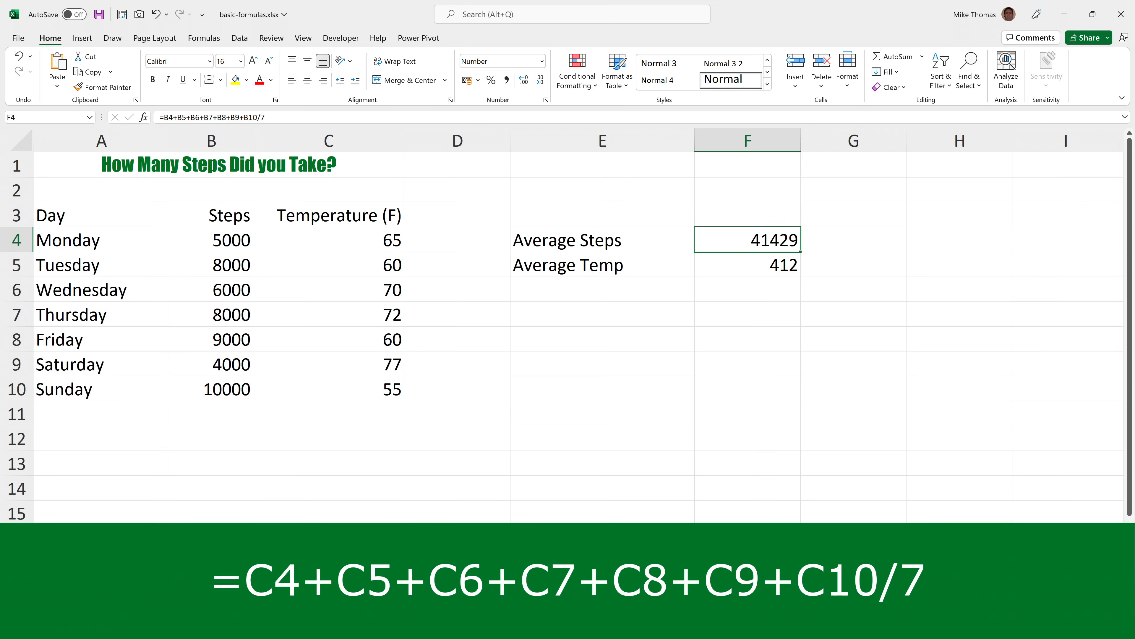
pyautogui.click(747, 265)
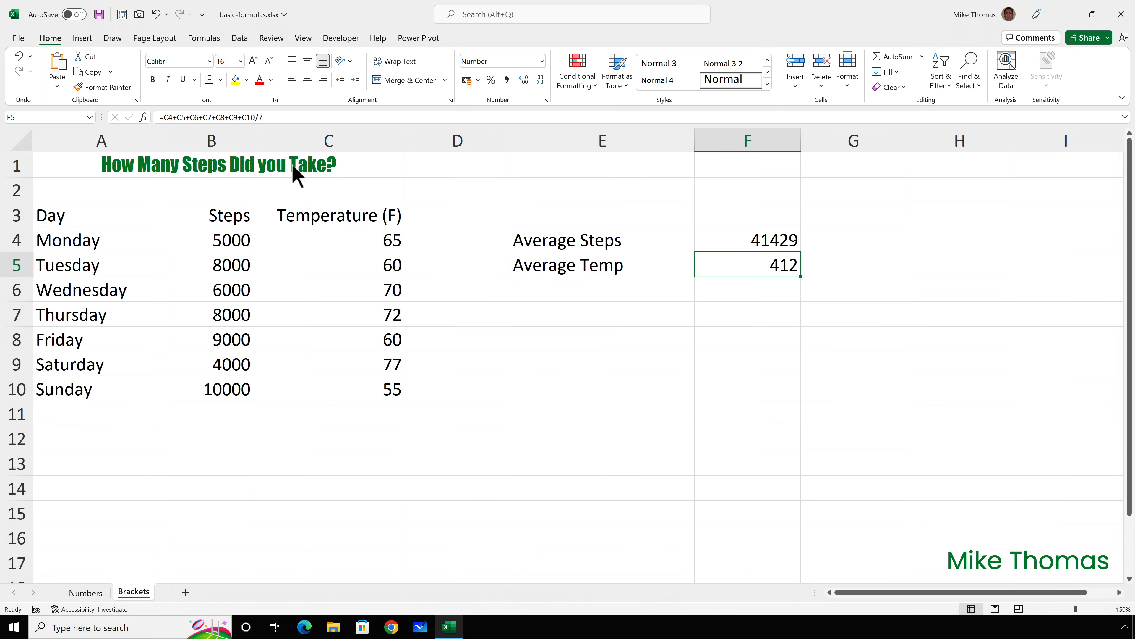
# Add brackets around the sum in the Average Temp formula in F5, making it =(C4+C5+C6+C7+C8+C9+C10)/7.
pyautogui.click(171, 116)
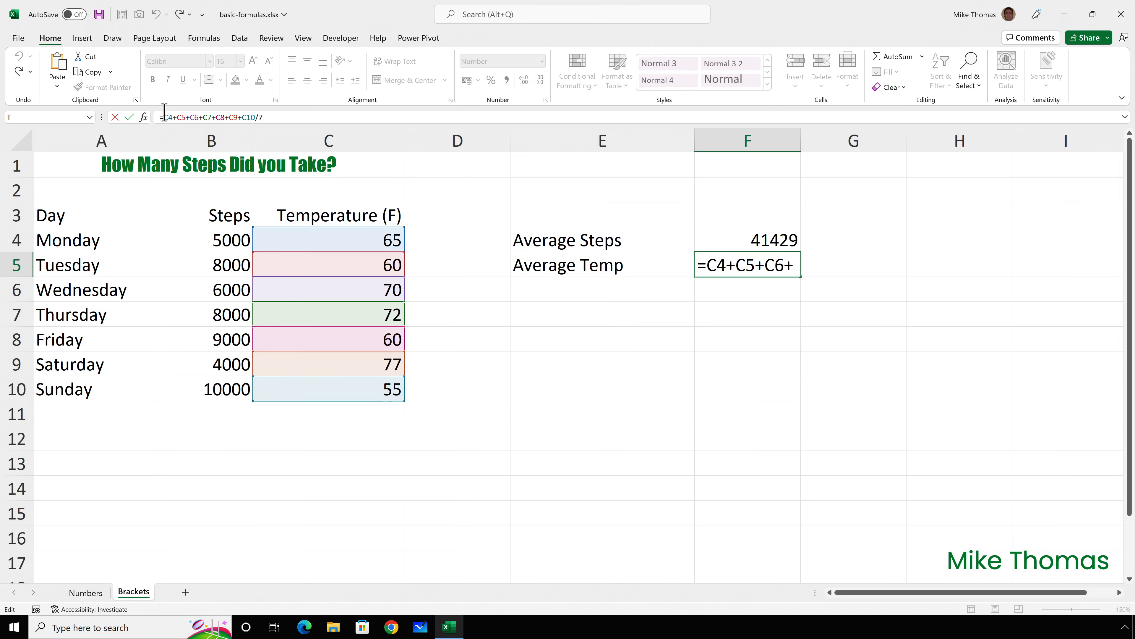
pyautogui.click(710, 265)
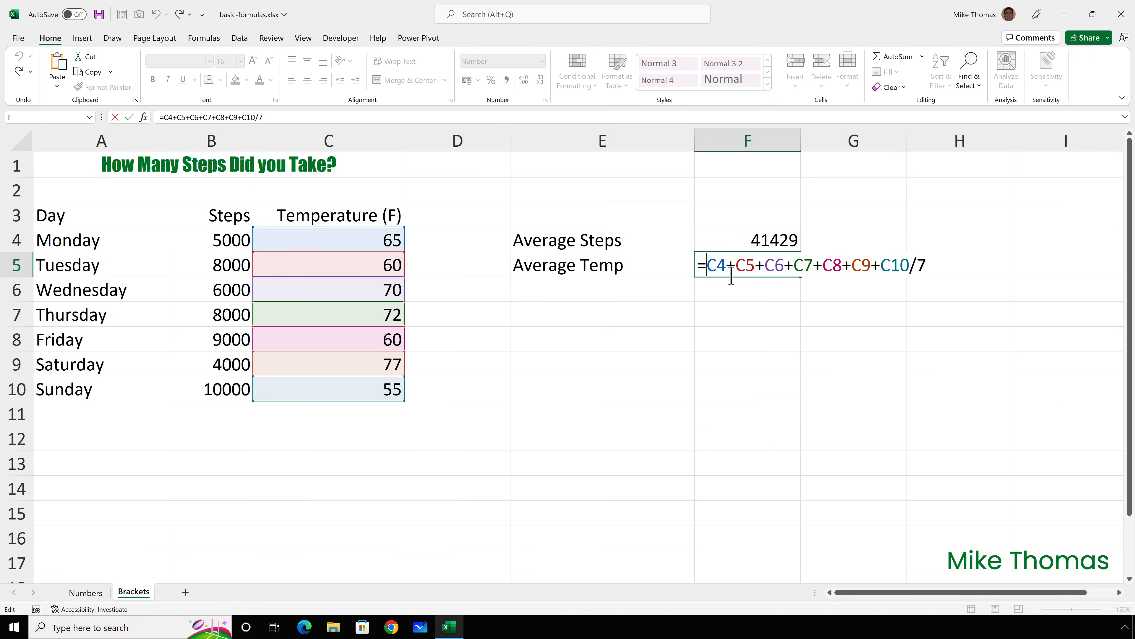
pyautogui.write('(')
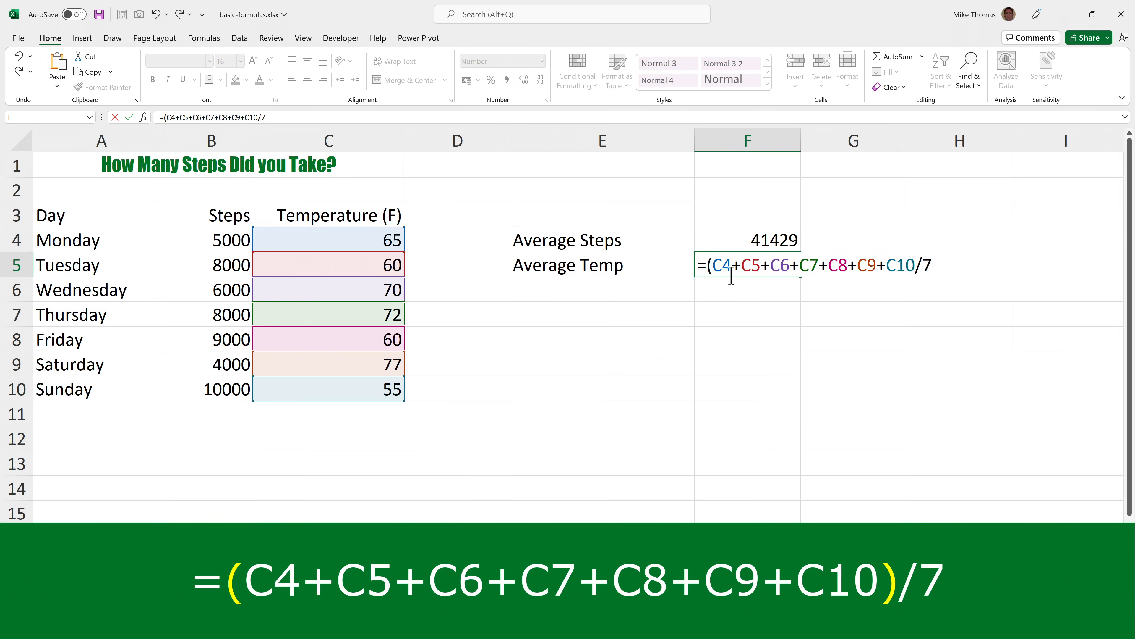
pyautogui.click(914, 271)
pyautogui.write(')')
pyautogui.hotkey('ctrl', 'Return')
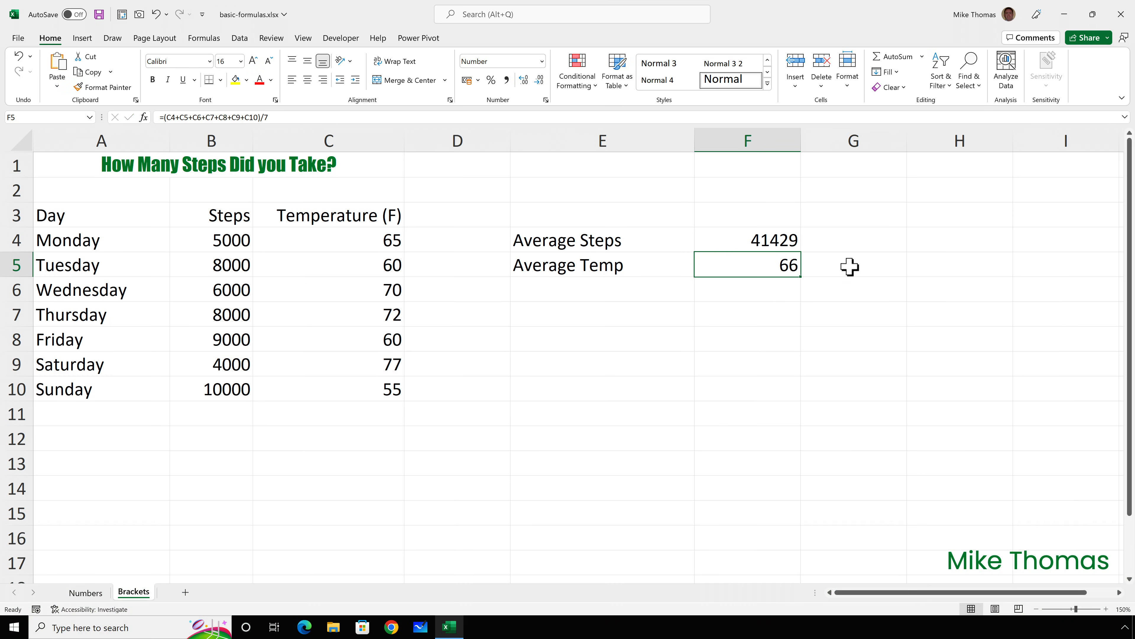
# Add brackets around the sum in the Average Steps formula in F4, making it =(B4+B5+B6+B7+B8+B9+B10)/7.
pyautogui.click(778, 238)
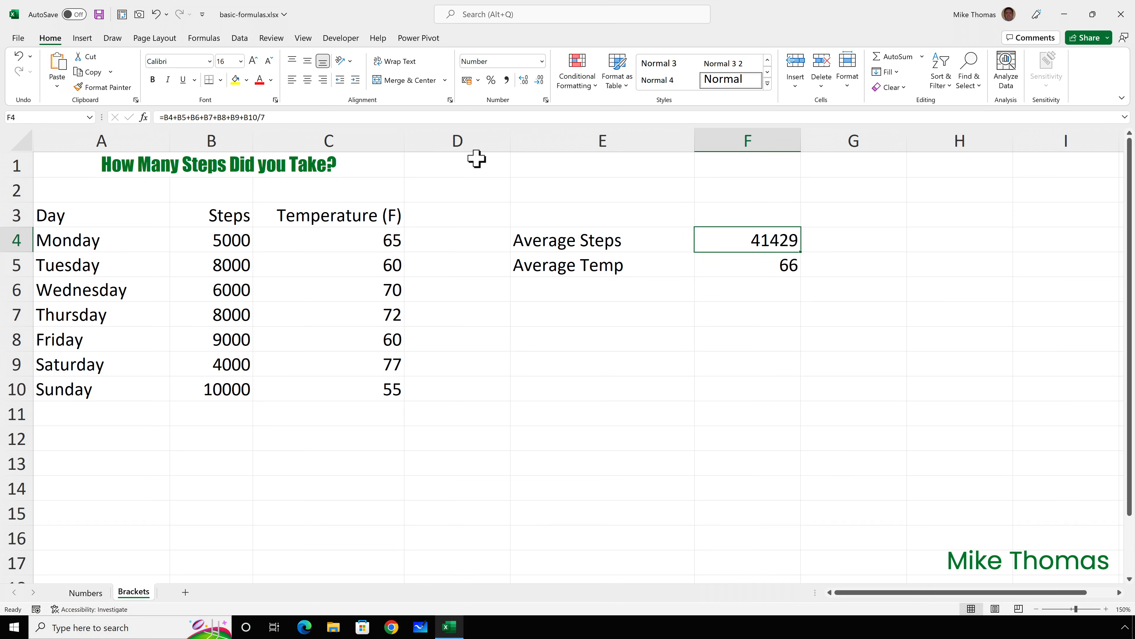
pyautogui.click(183, 117)
pyautogui.click(706, 240)
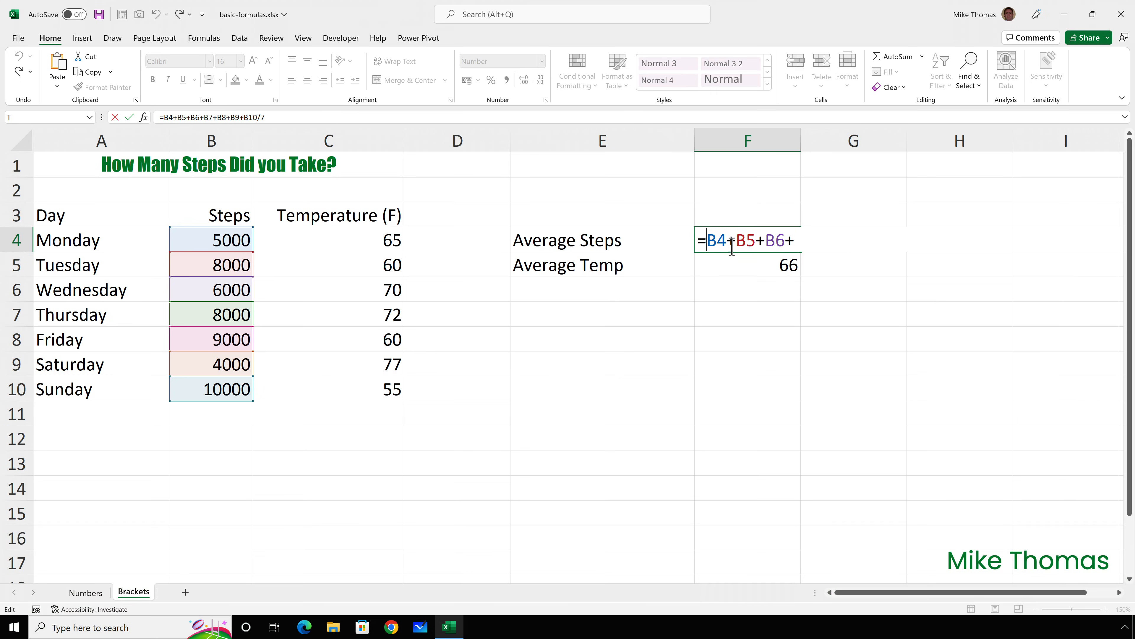
pyautogui.write('(')
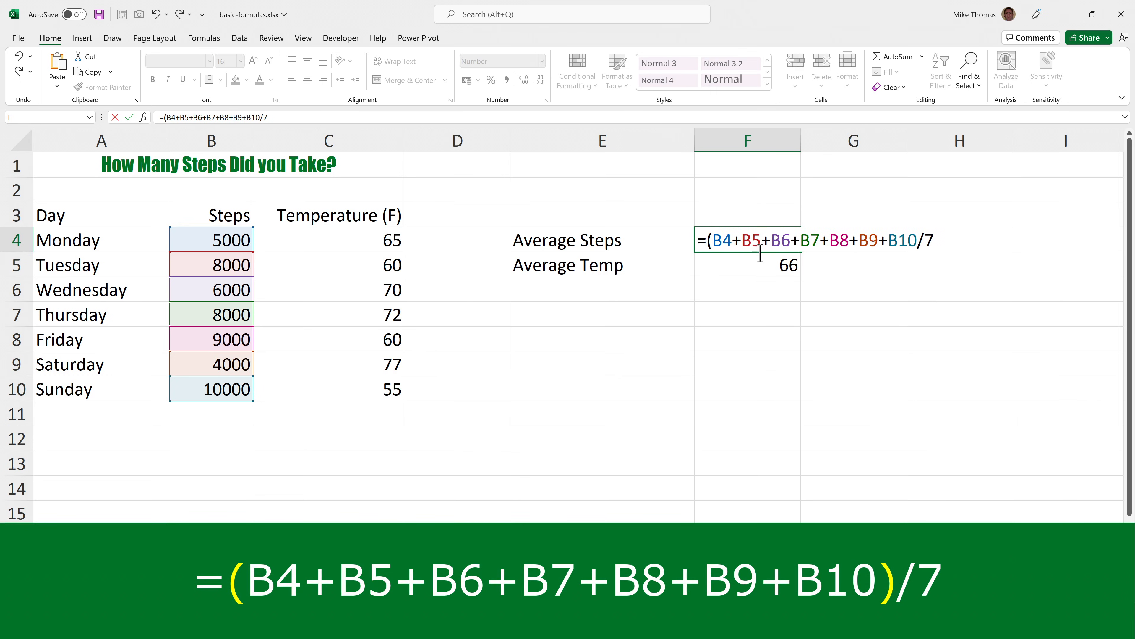
pyautogui.click(917, 239)
pyautogui.write(')')
pyautogui.hotkey('ctrl', 'Return')
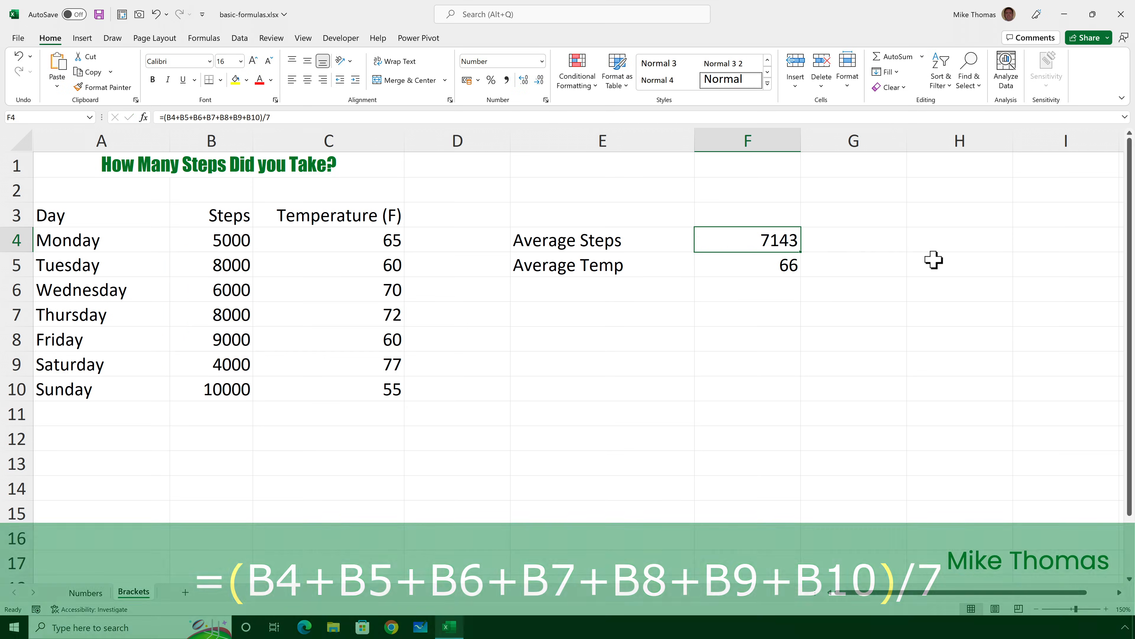